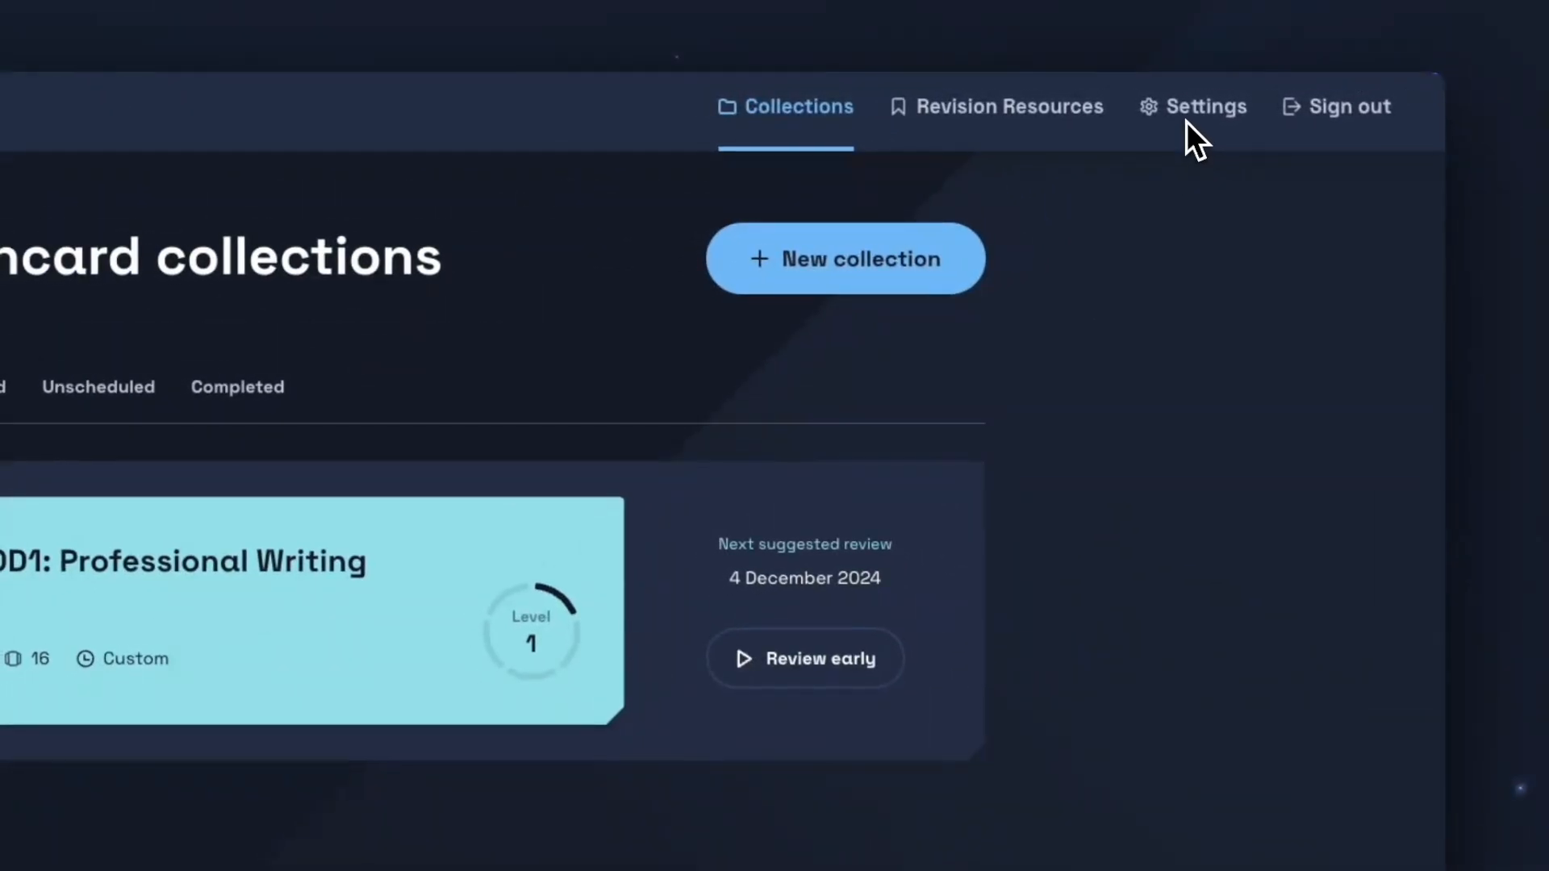
# - Review the account settings, the Smart Scheduling interval options and the Support & Legal section
pyautogui.click(1277, 100)
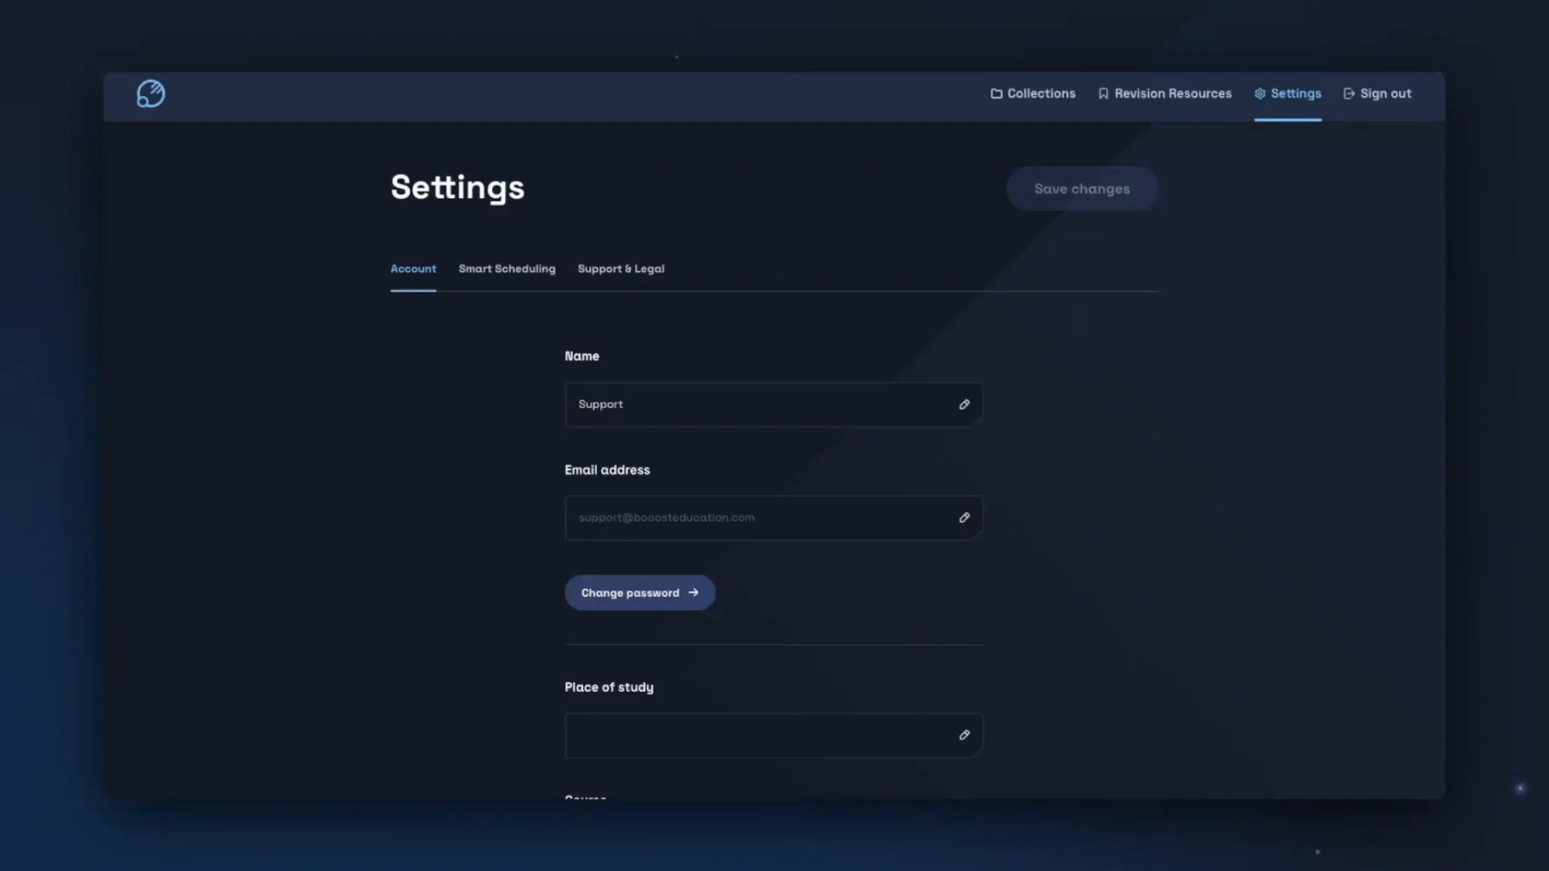
pyautogui.click(502, 272)
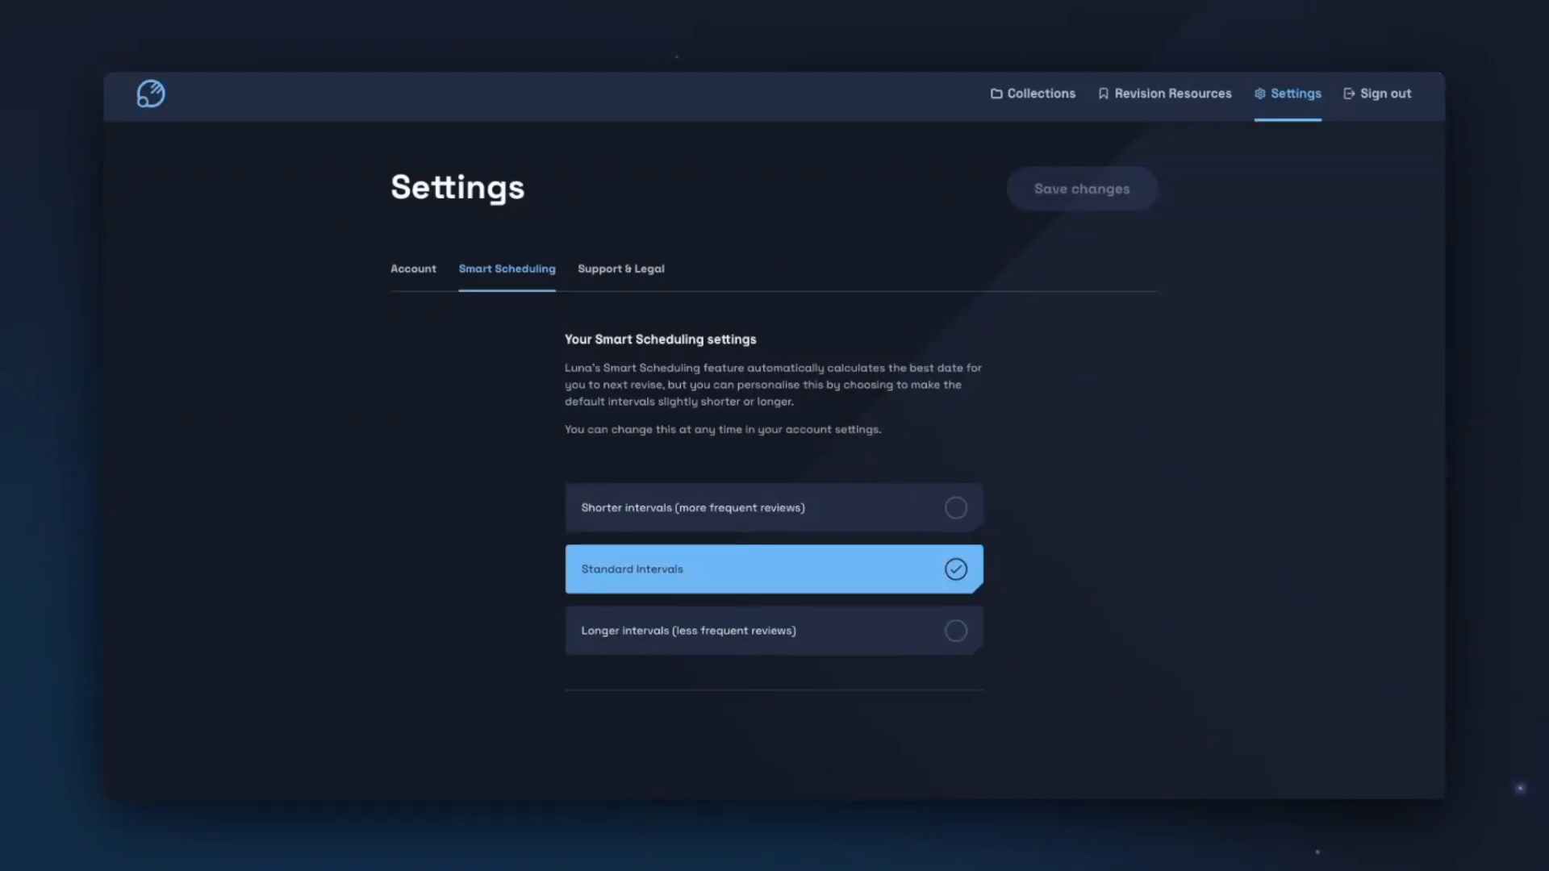
pyautogui.click(620, 275)
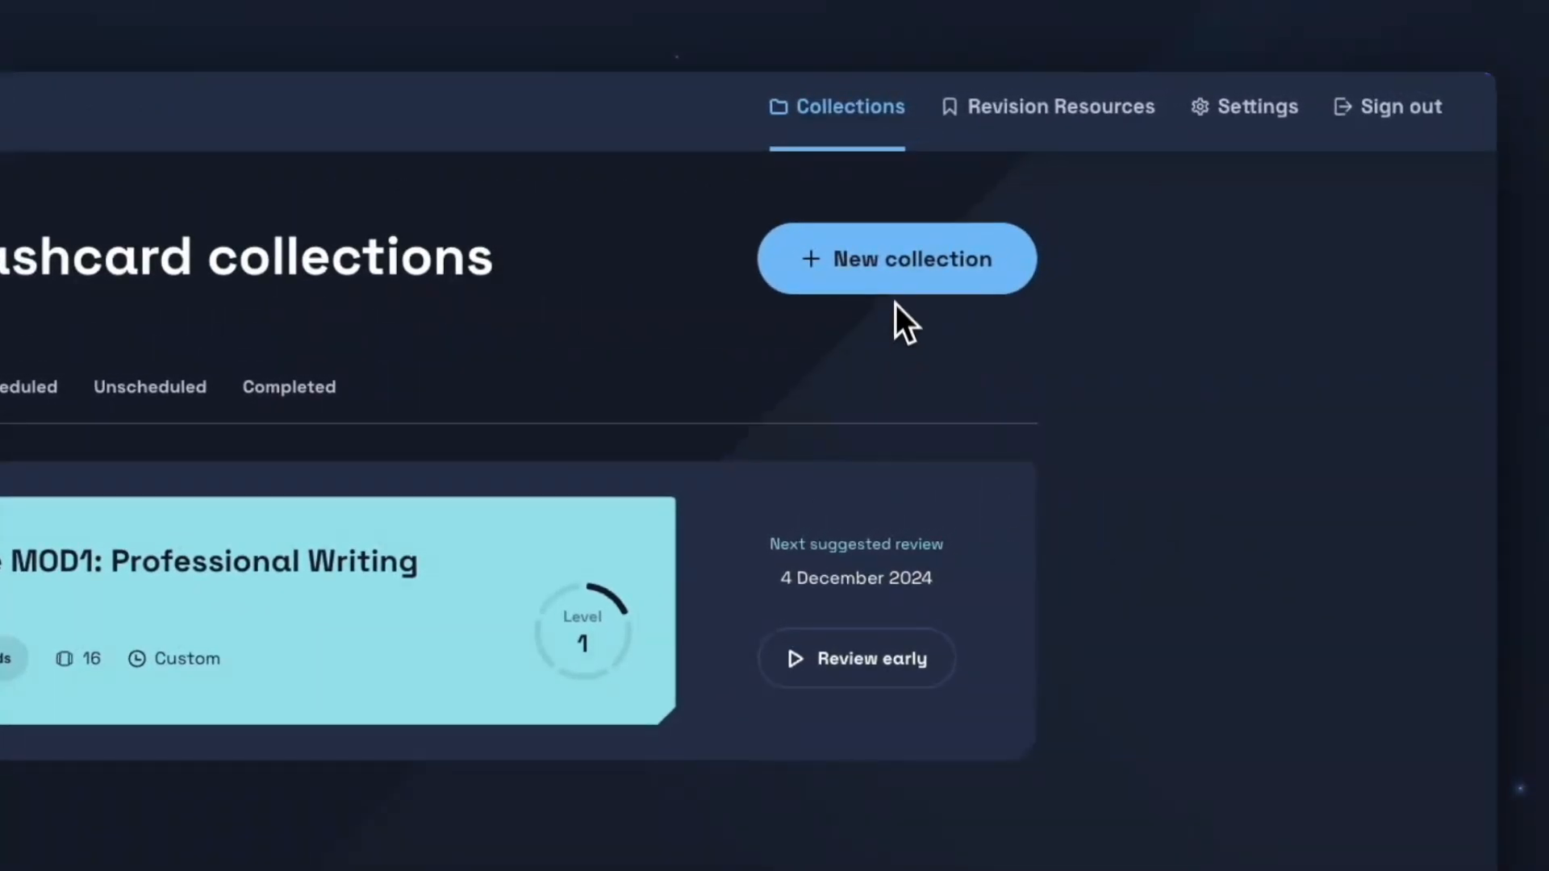
# - Start a new flashcard collection named "Anatomy of the Heart" and give it the light pink theme
pyautogui.click(1070, 197)
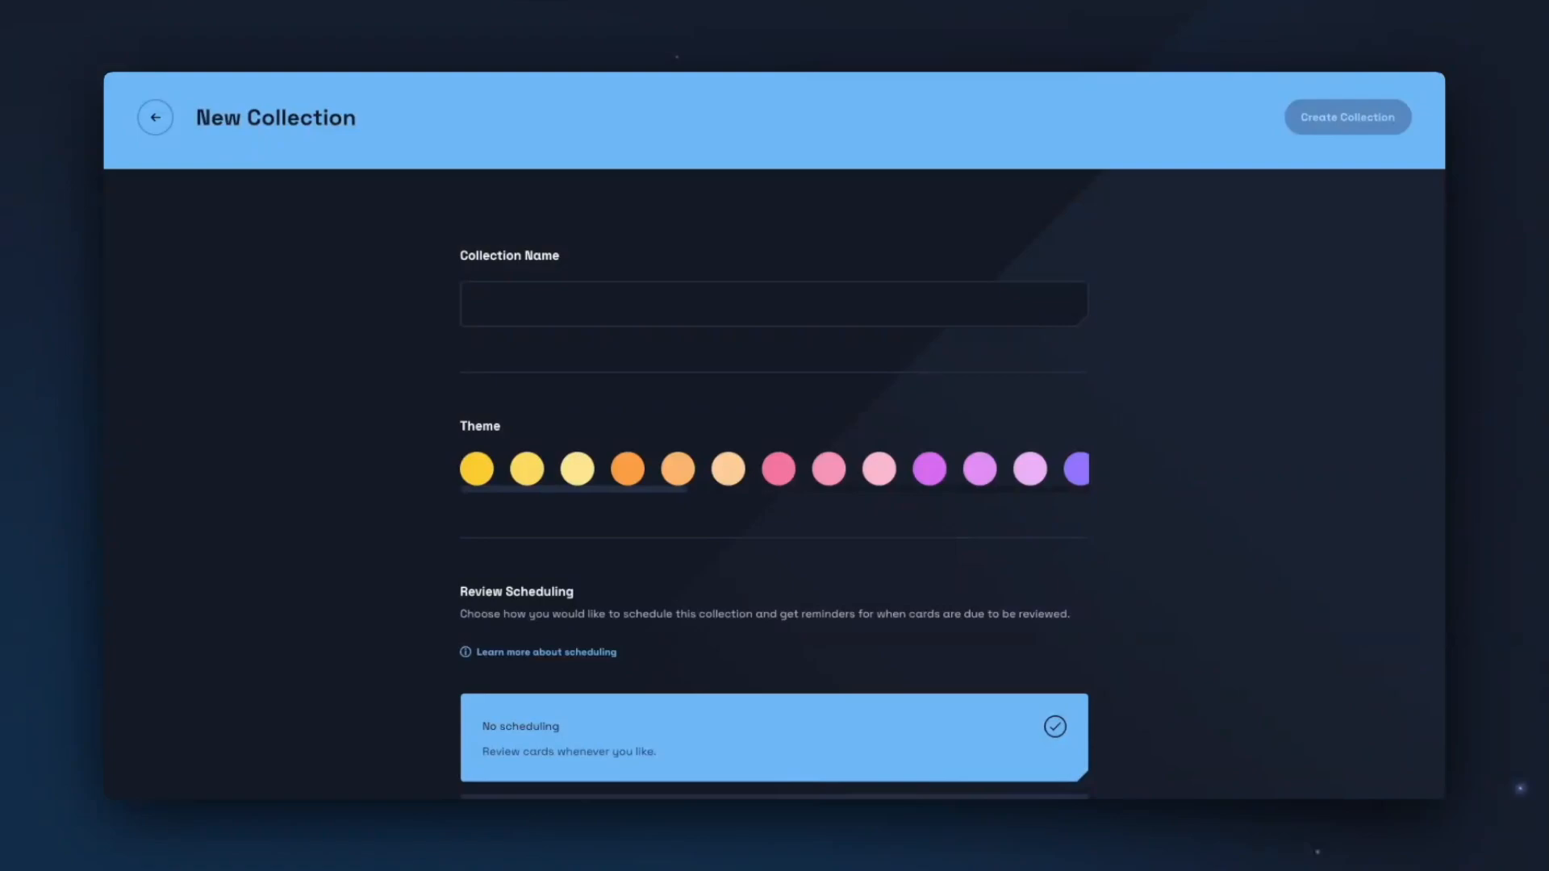
pyautogui.click(506, 314)
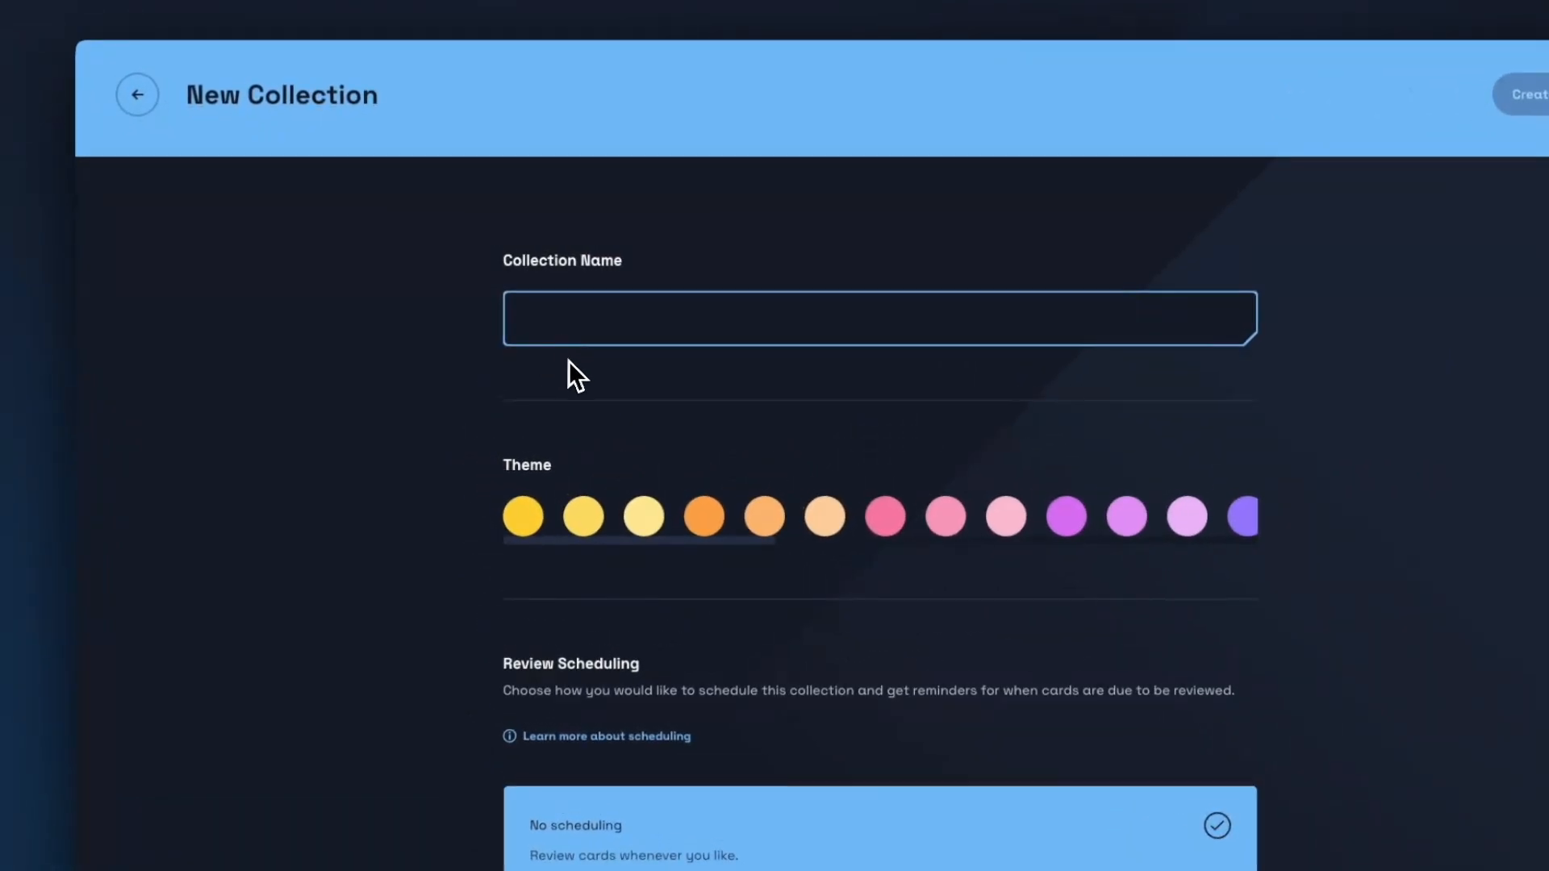
pyautogui.write('Anatomy')
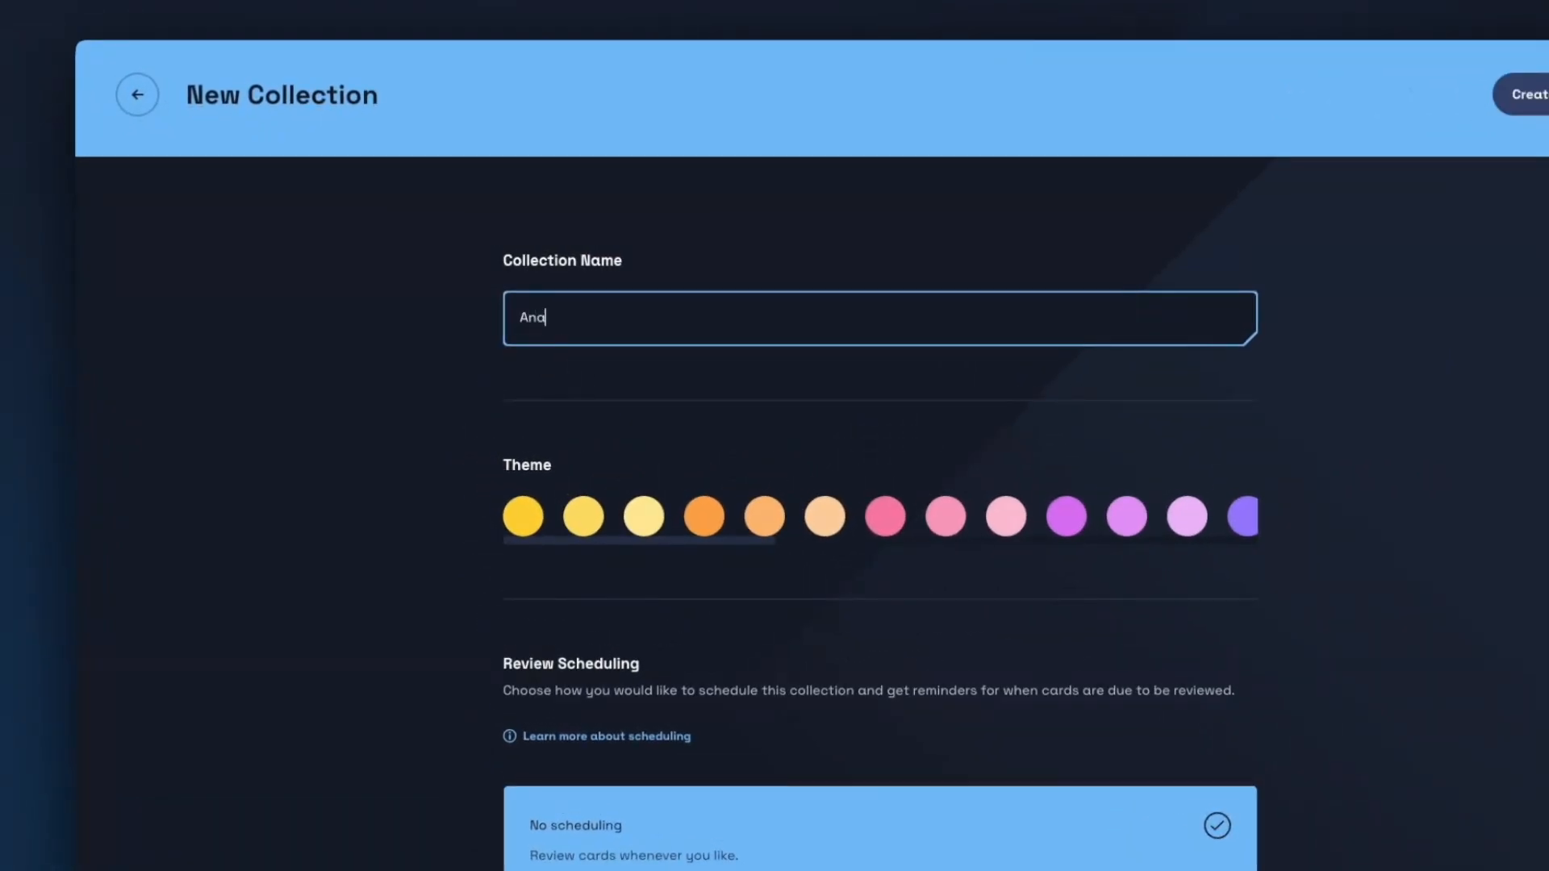
pyautogui.write(' of the Heart')
pyautogui.click(1010, 577)
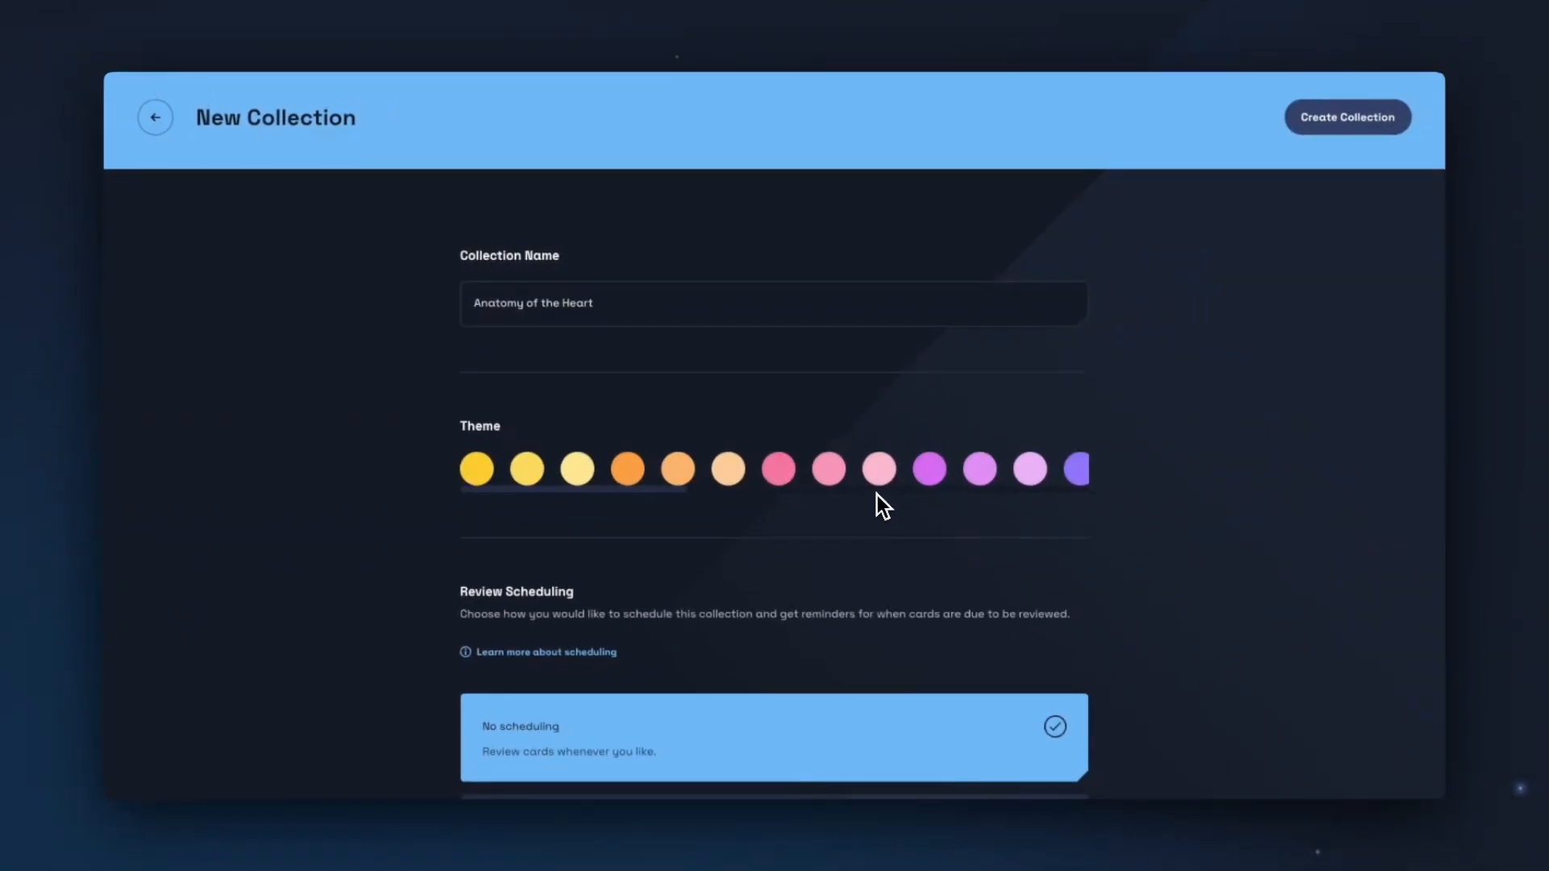
pyautogui.click(879, 471)
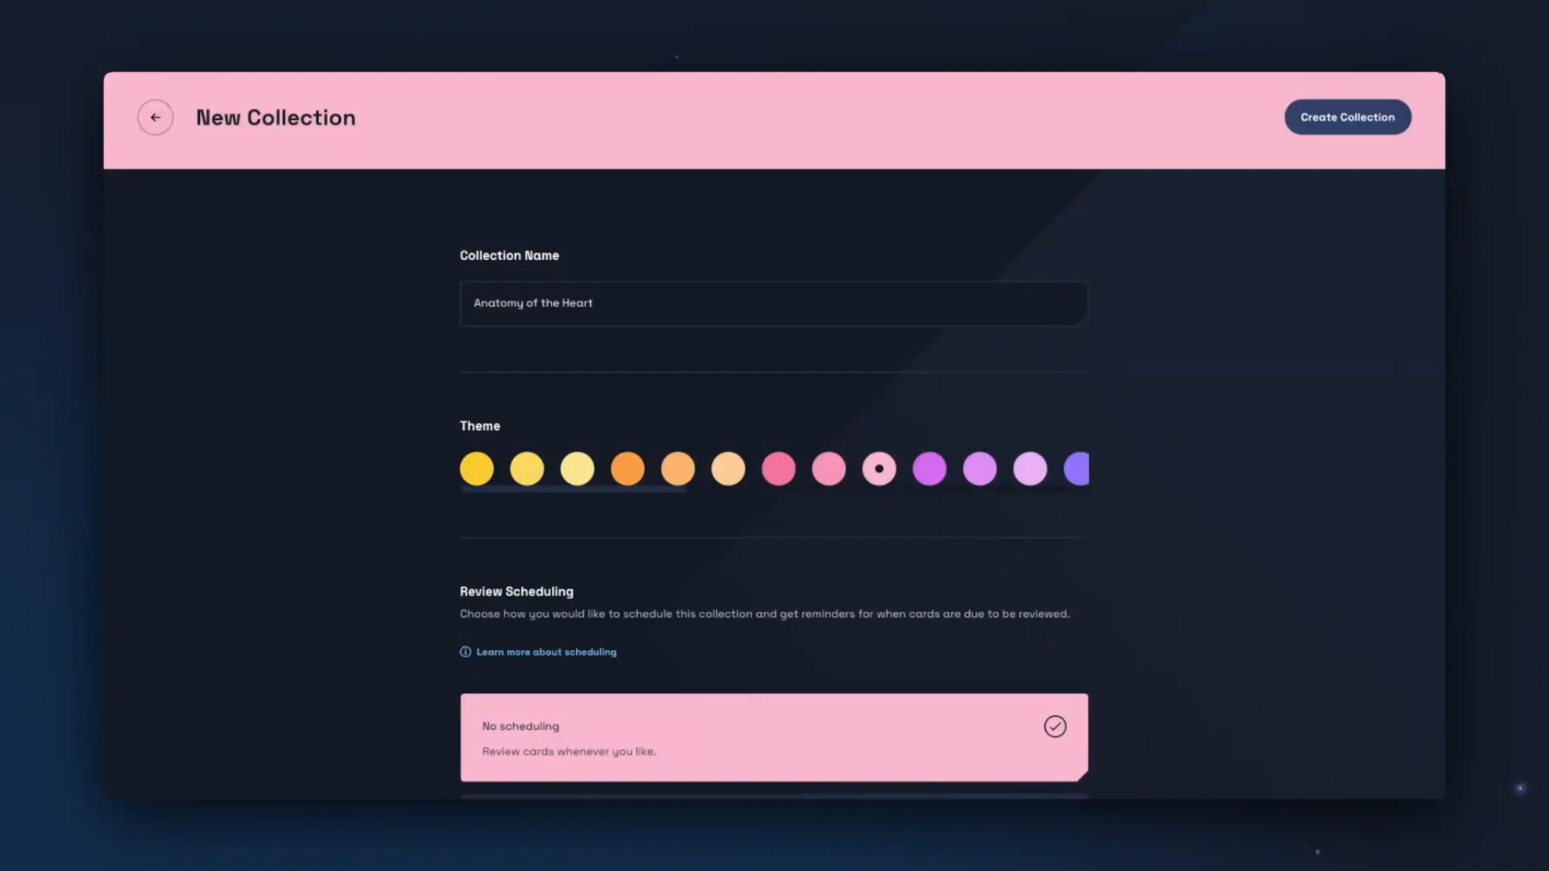
# - Set the collection's review scheduling to Custom scheduling, with reviews on Wednesday and Friday
pyautogui.scroll(-3, 775, 484)
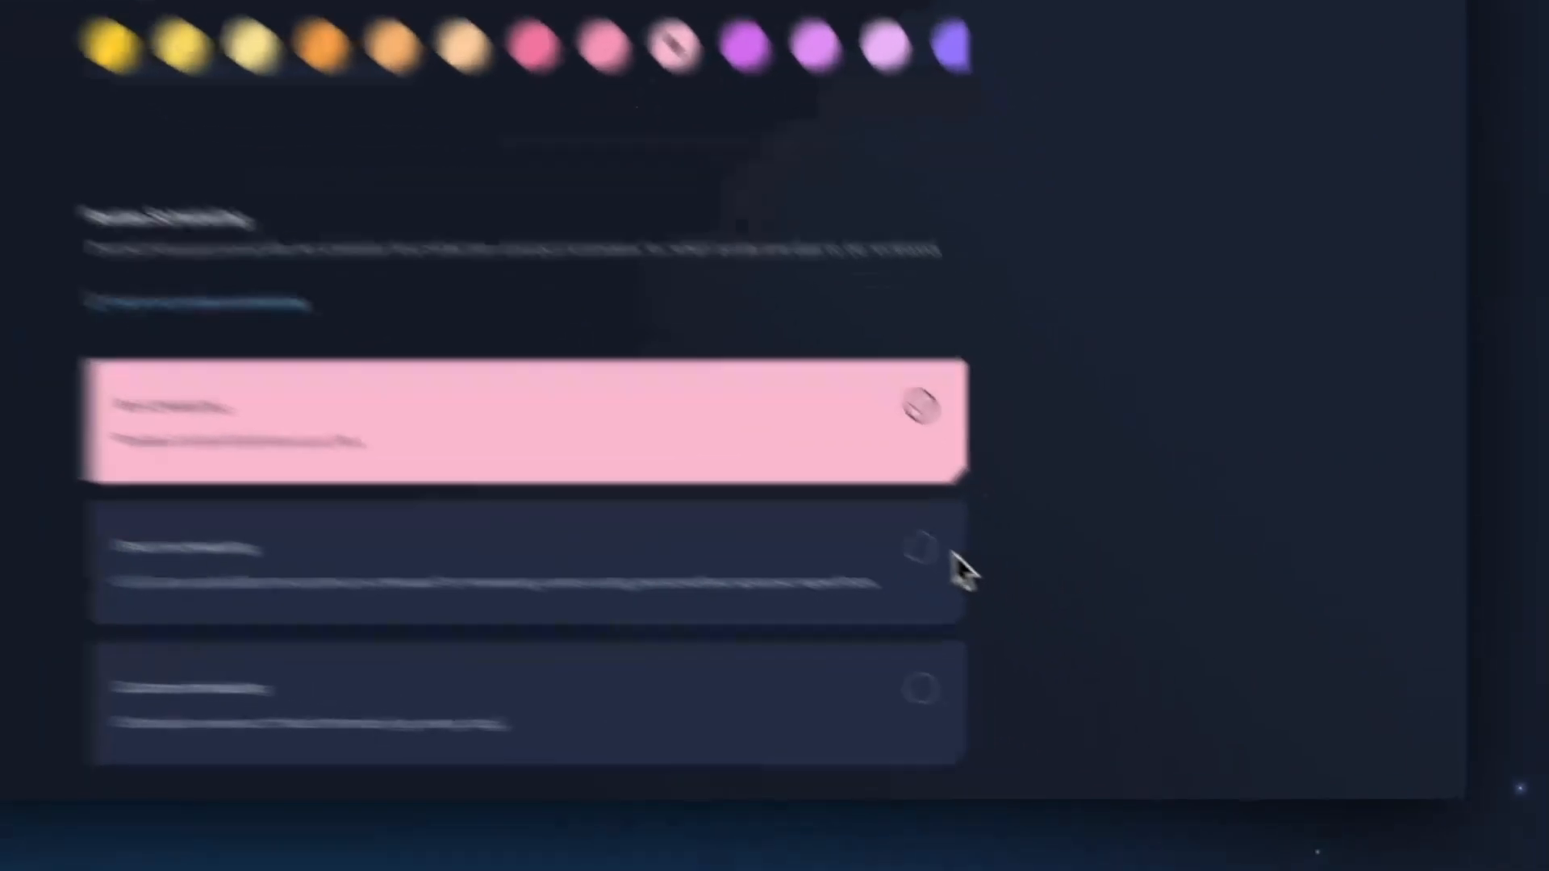
pyautogui.click(1062, 624)
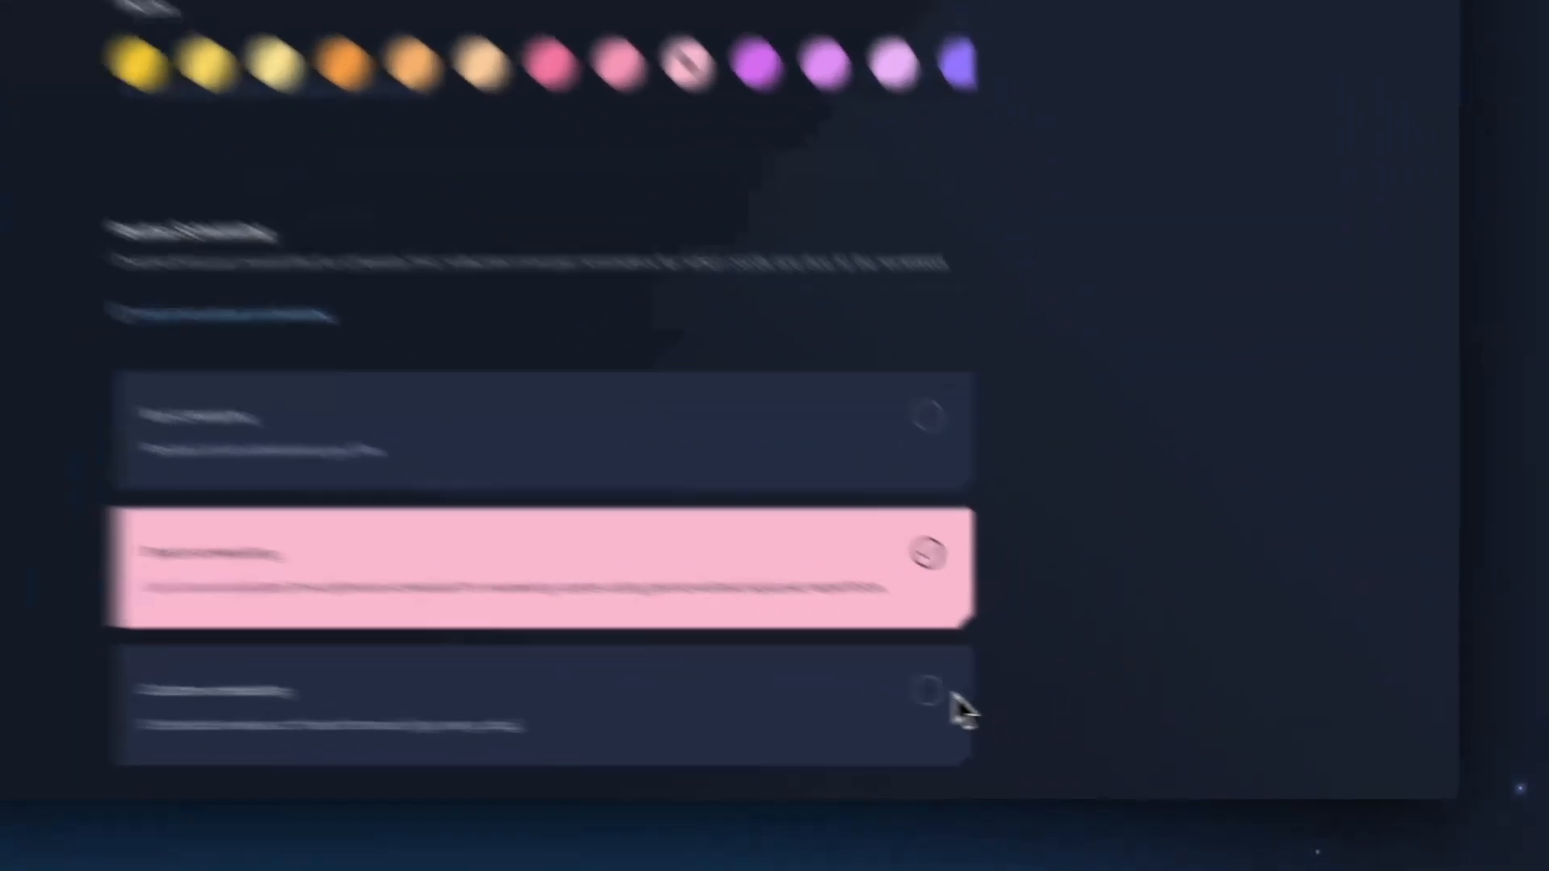
pyautogui.click(1062, 722)
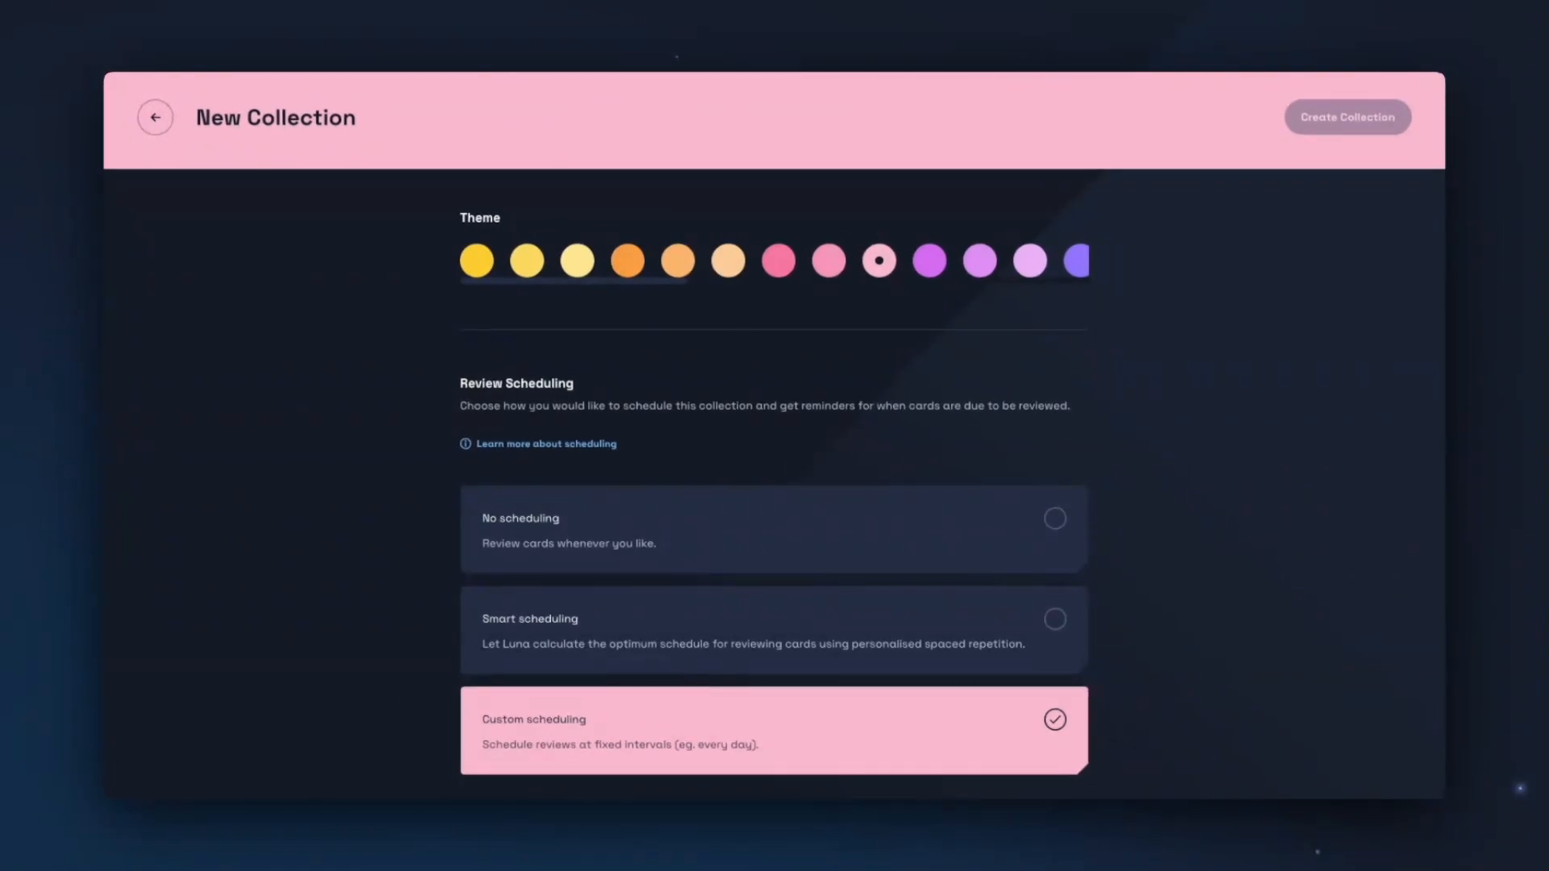
pyautogui.scroll(-5, 775, 484)
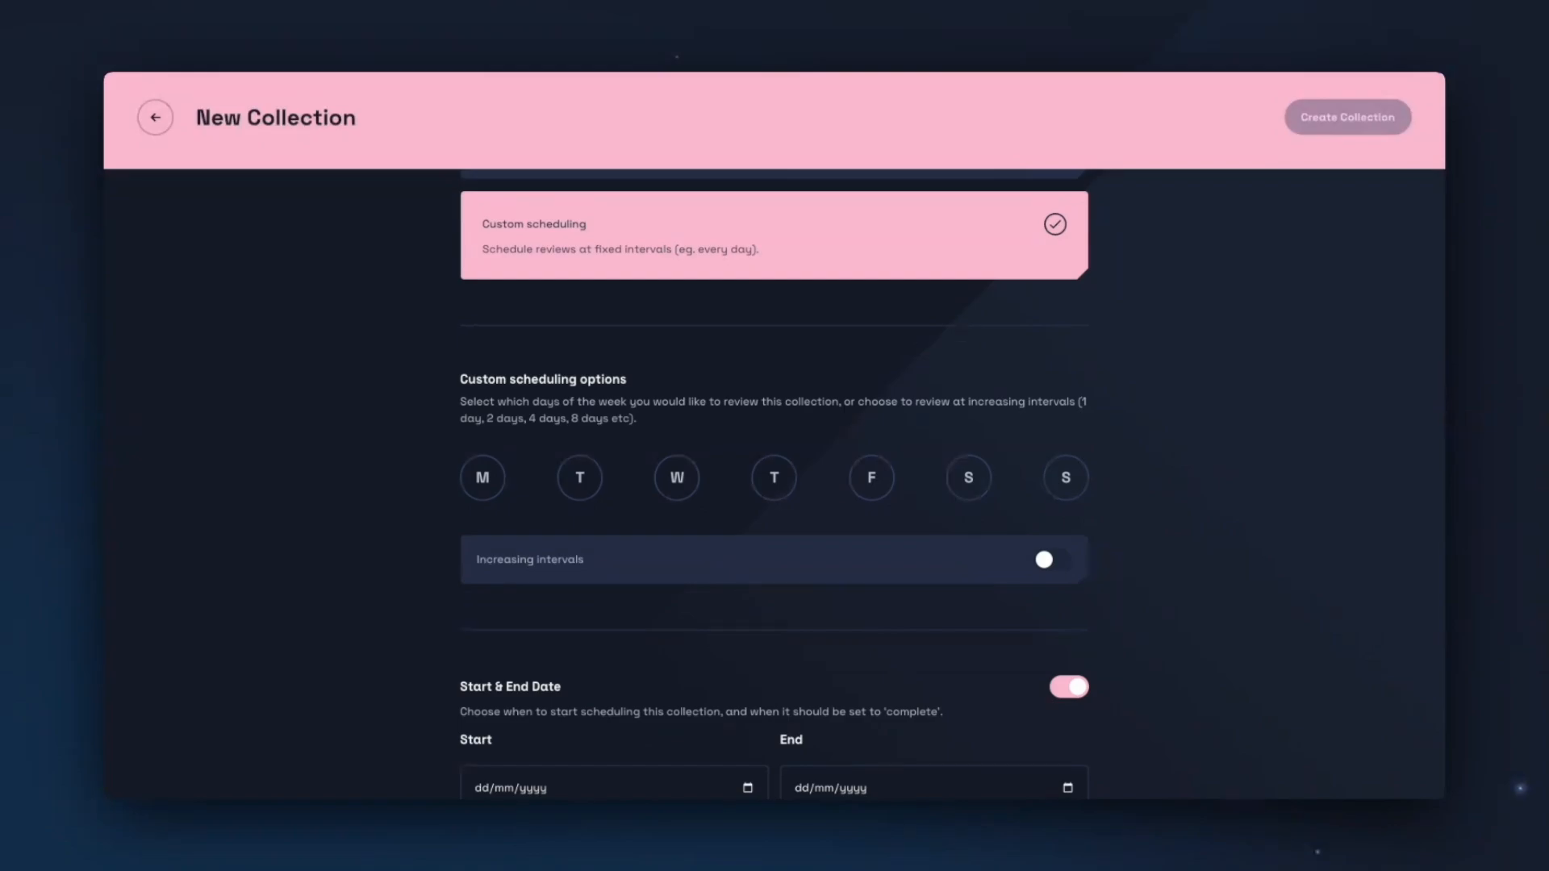
pyautogui.click(678, 494)
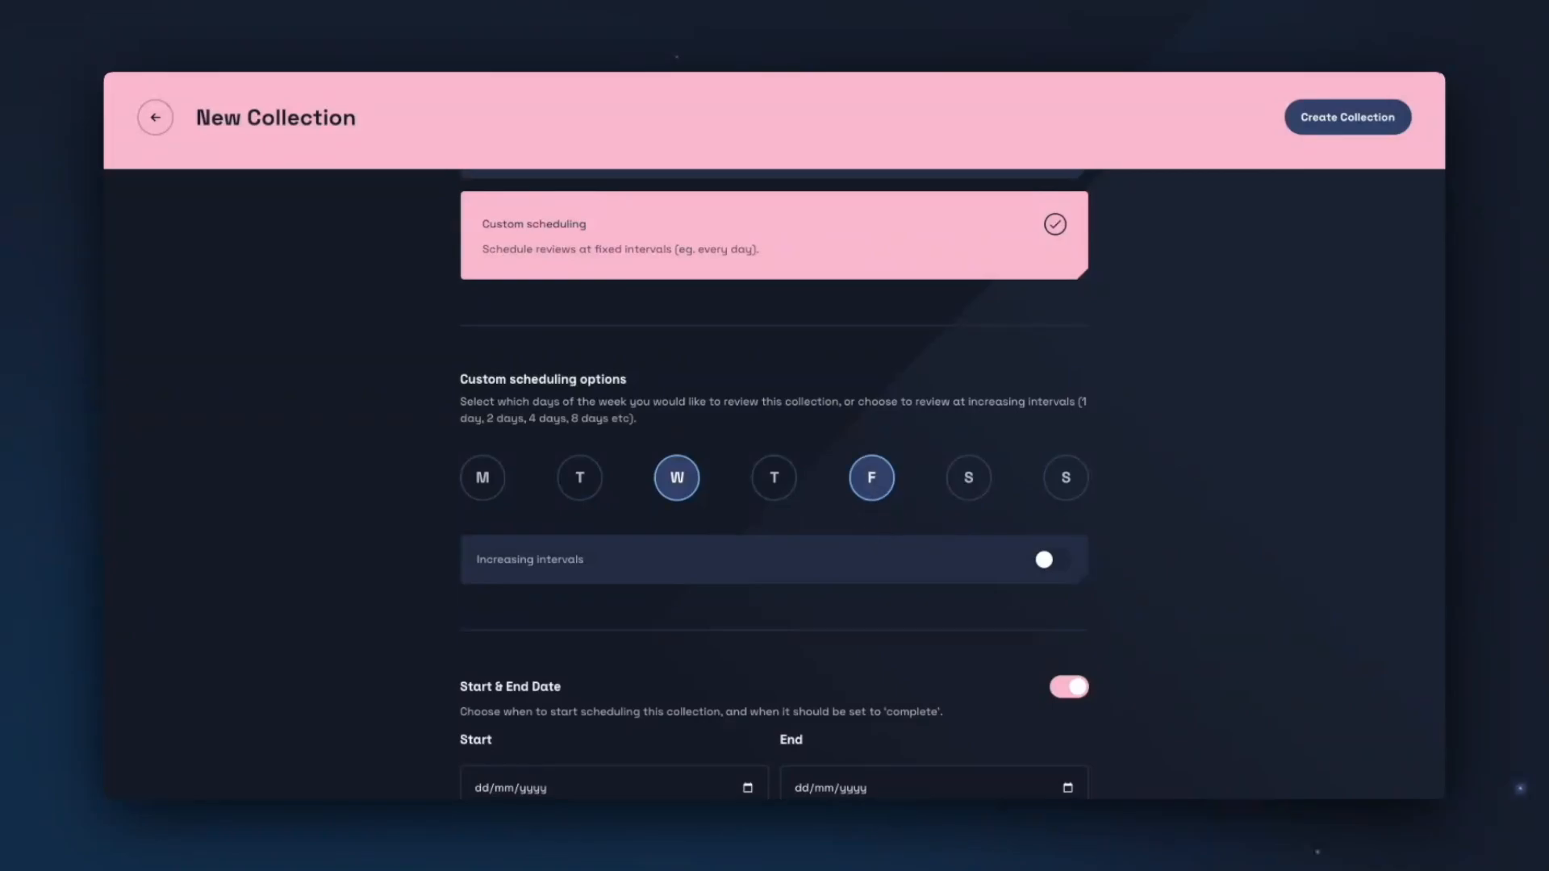
# - Set the schedule to start on 20/12/2024 and end on 04/01/2025, and create the collection
pyautogui.click(747, 788)
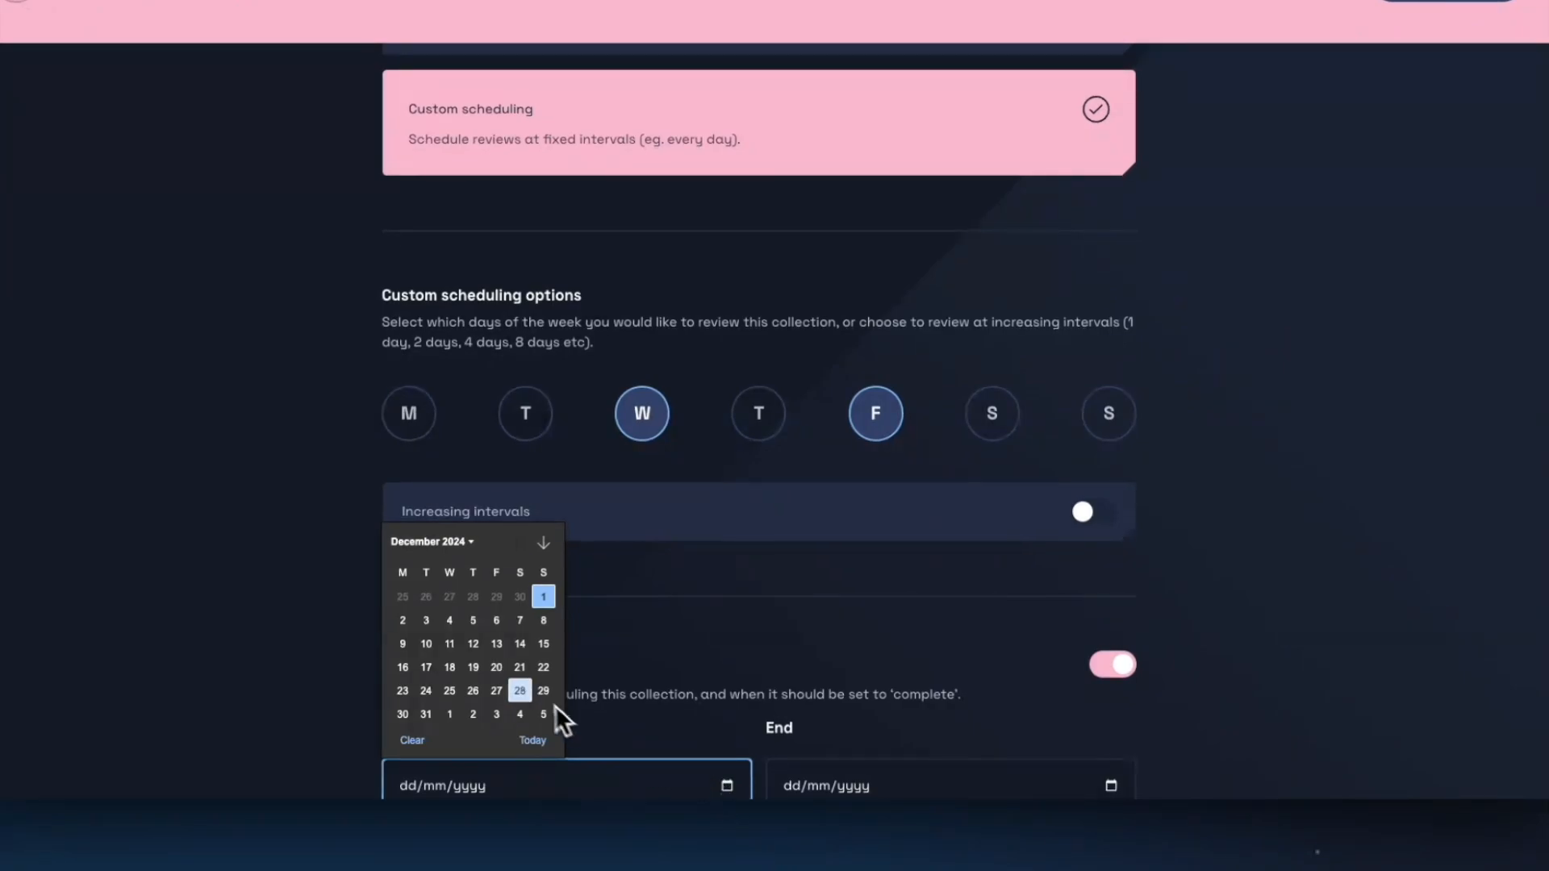
pyautogui.click(504, 676)
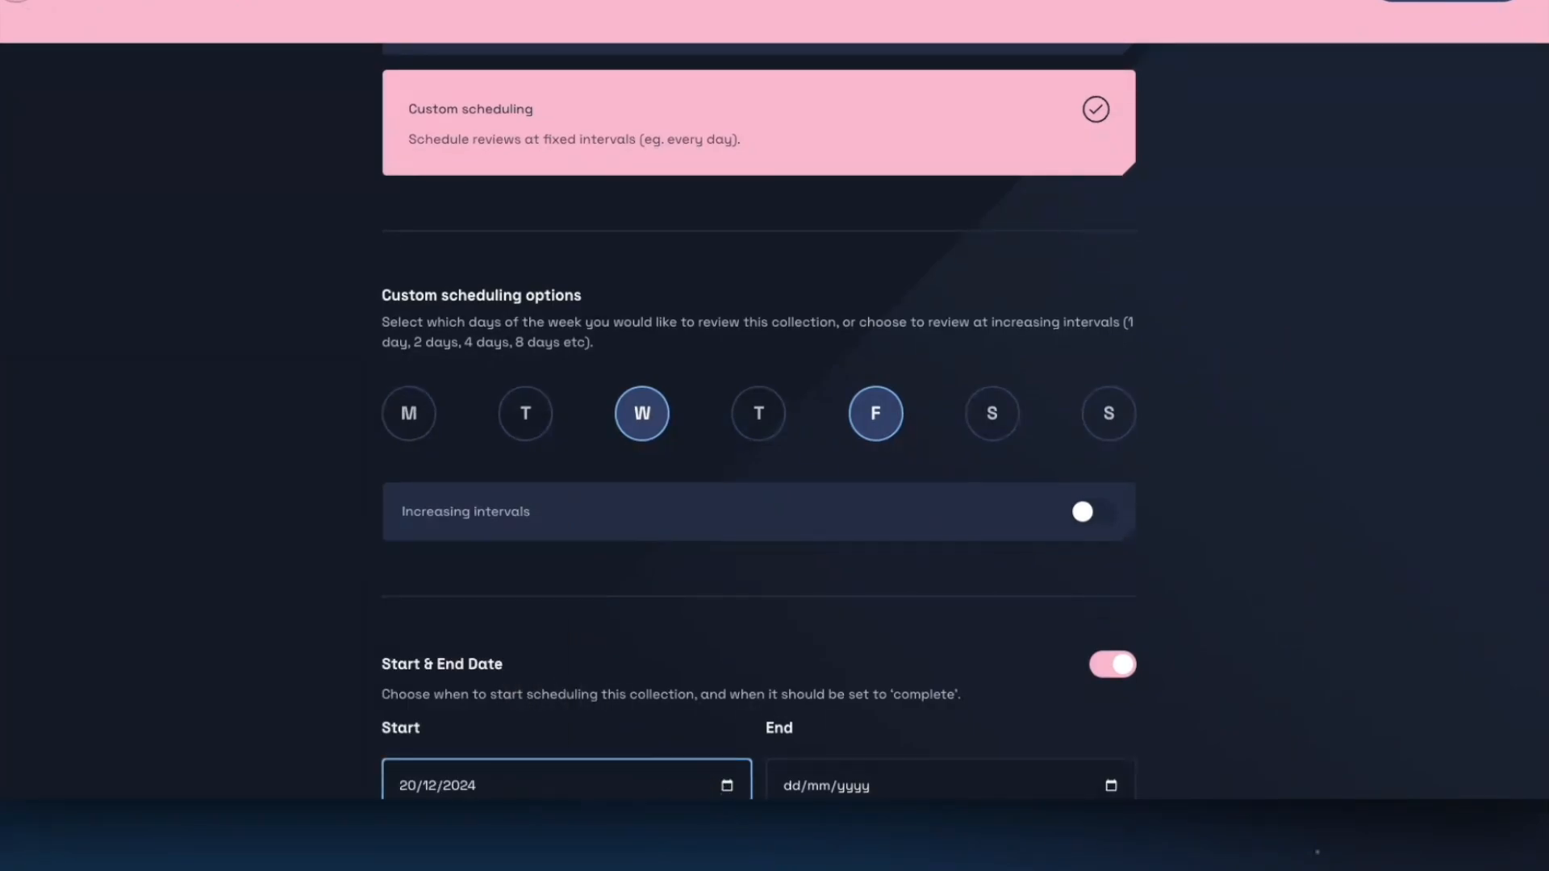
pyautogui.click(1114, 773)
pyautogui.click(1112, 784)
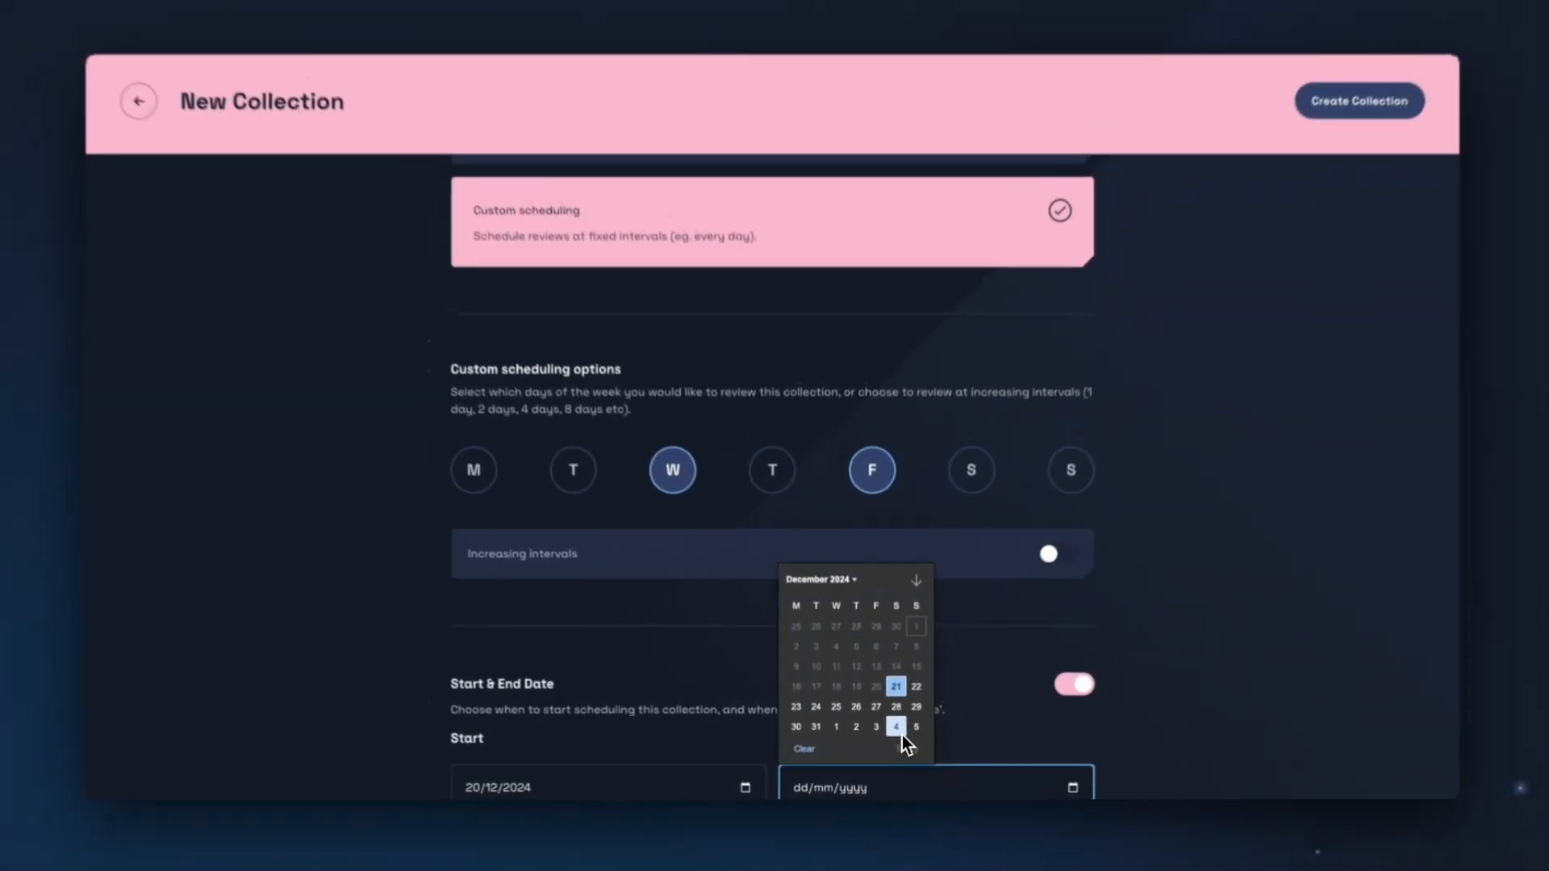
pyautogui.click(905, 716)
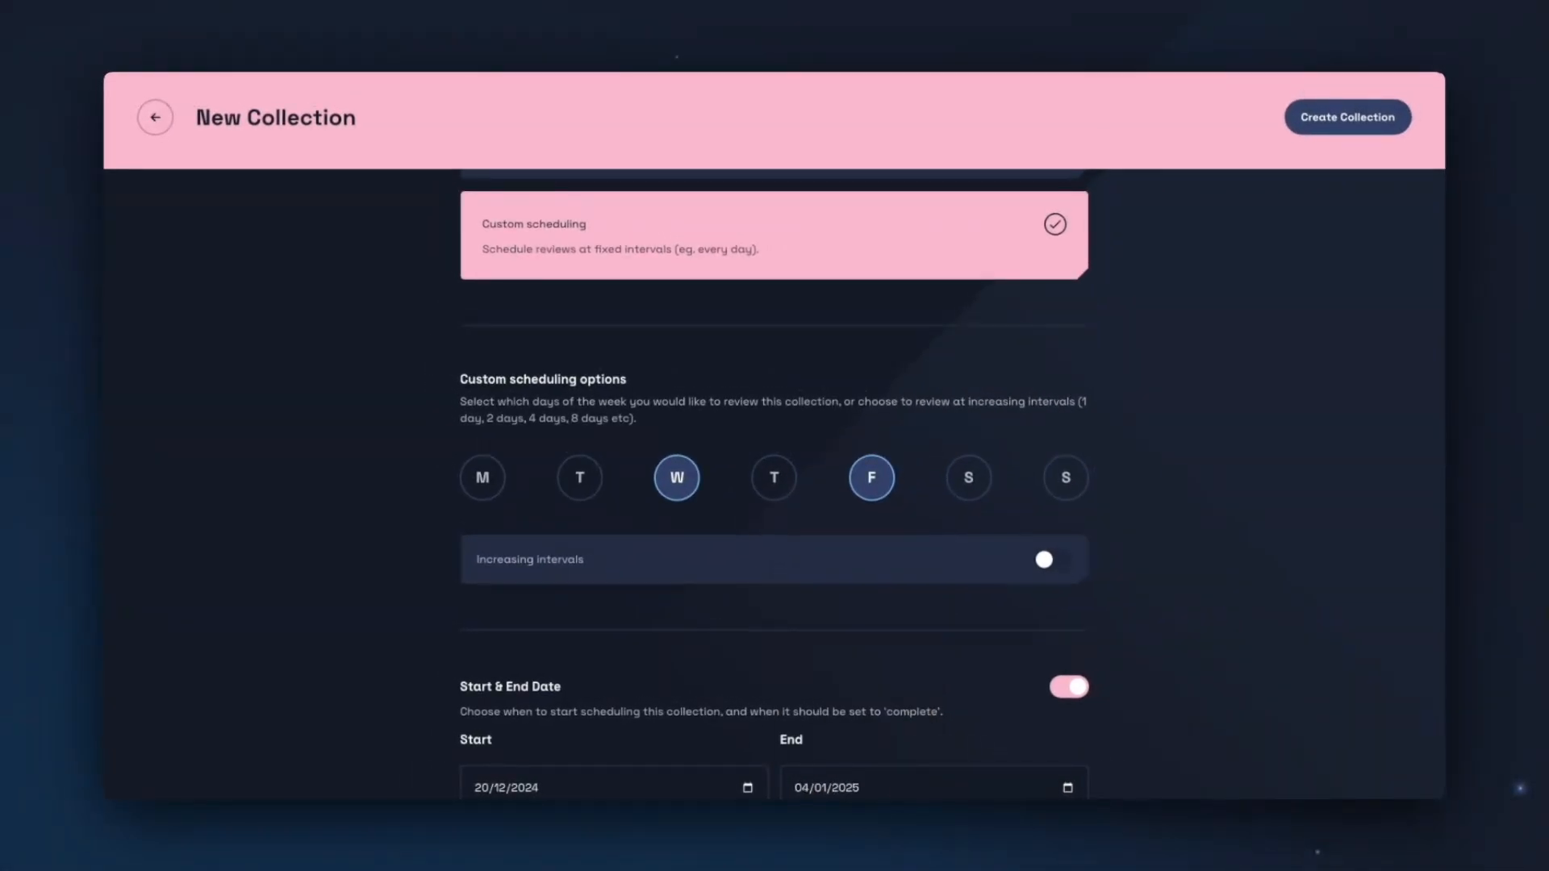
pyautogui.click(1349, 128)
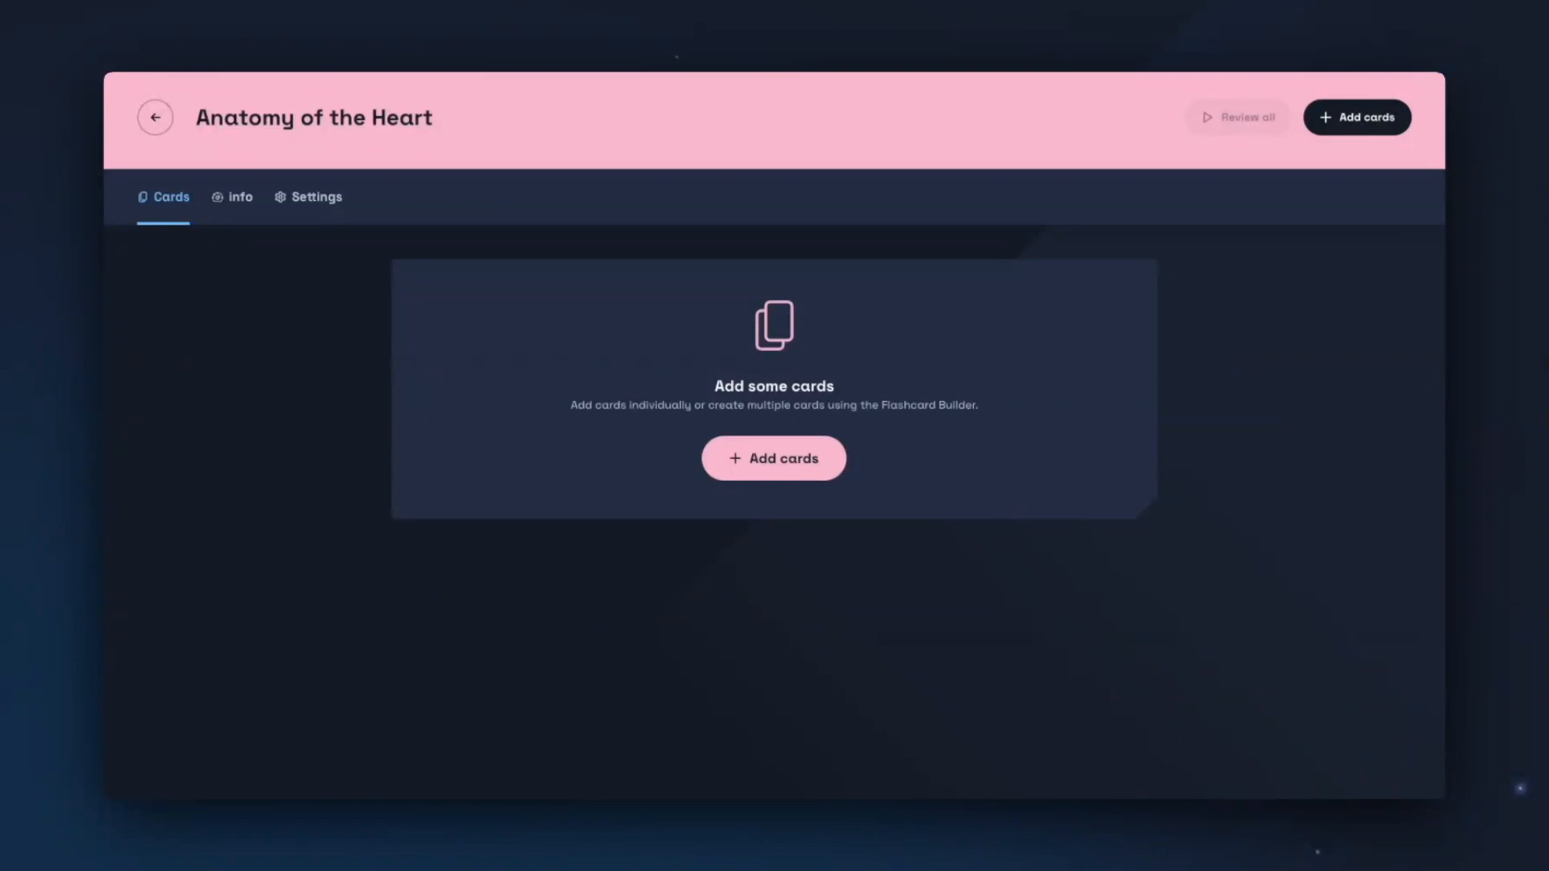
# - Manually add and save a card with the question "How many ventricles does the heart have?" and the answer "Two"
pyautogui.click(1355, 127)
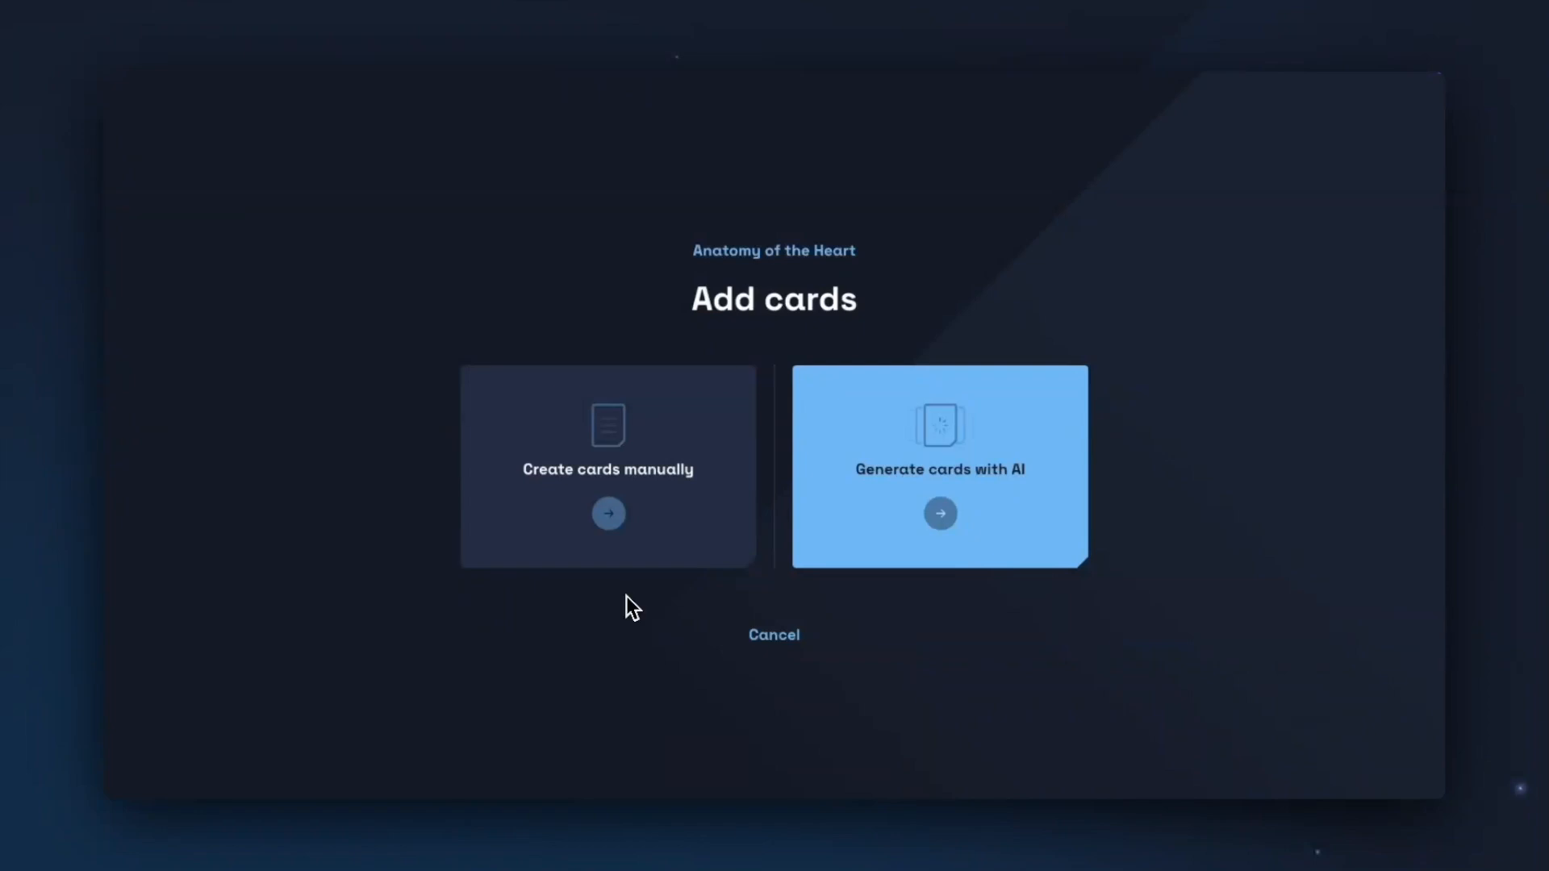
pyautogui.click(652, 523)
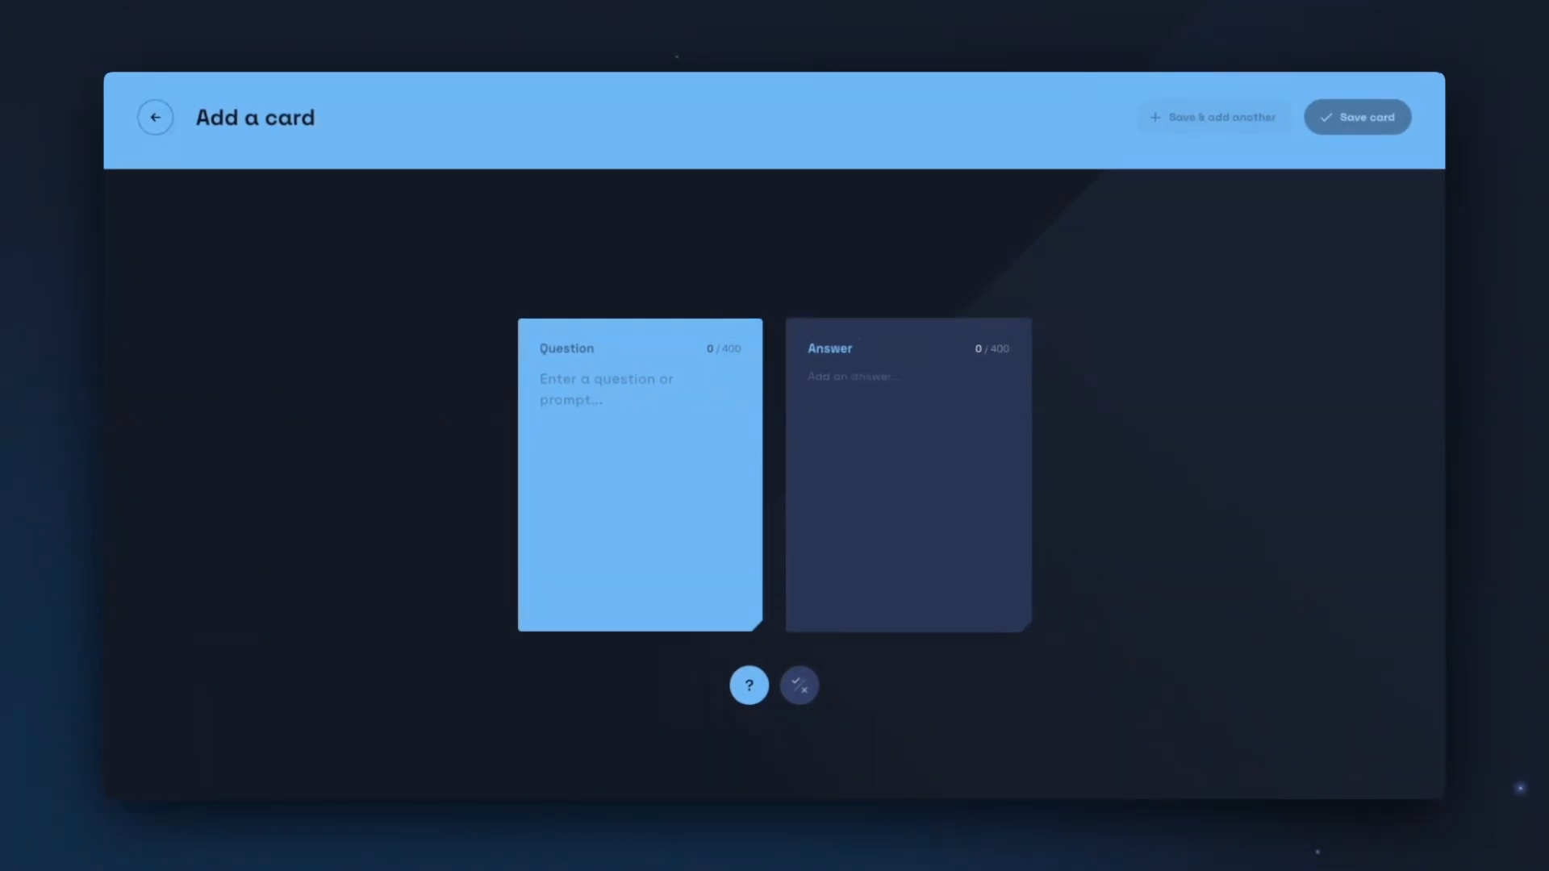
pyautogui.click(618, 426)
pyautogui.write('How many ventricles does the hear')
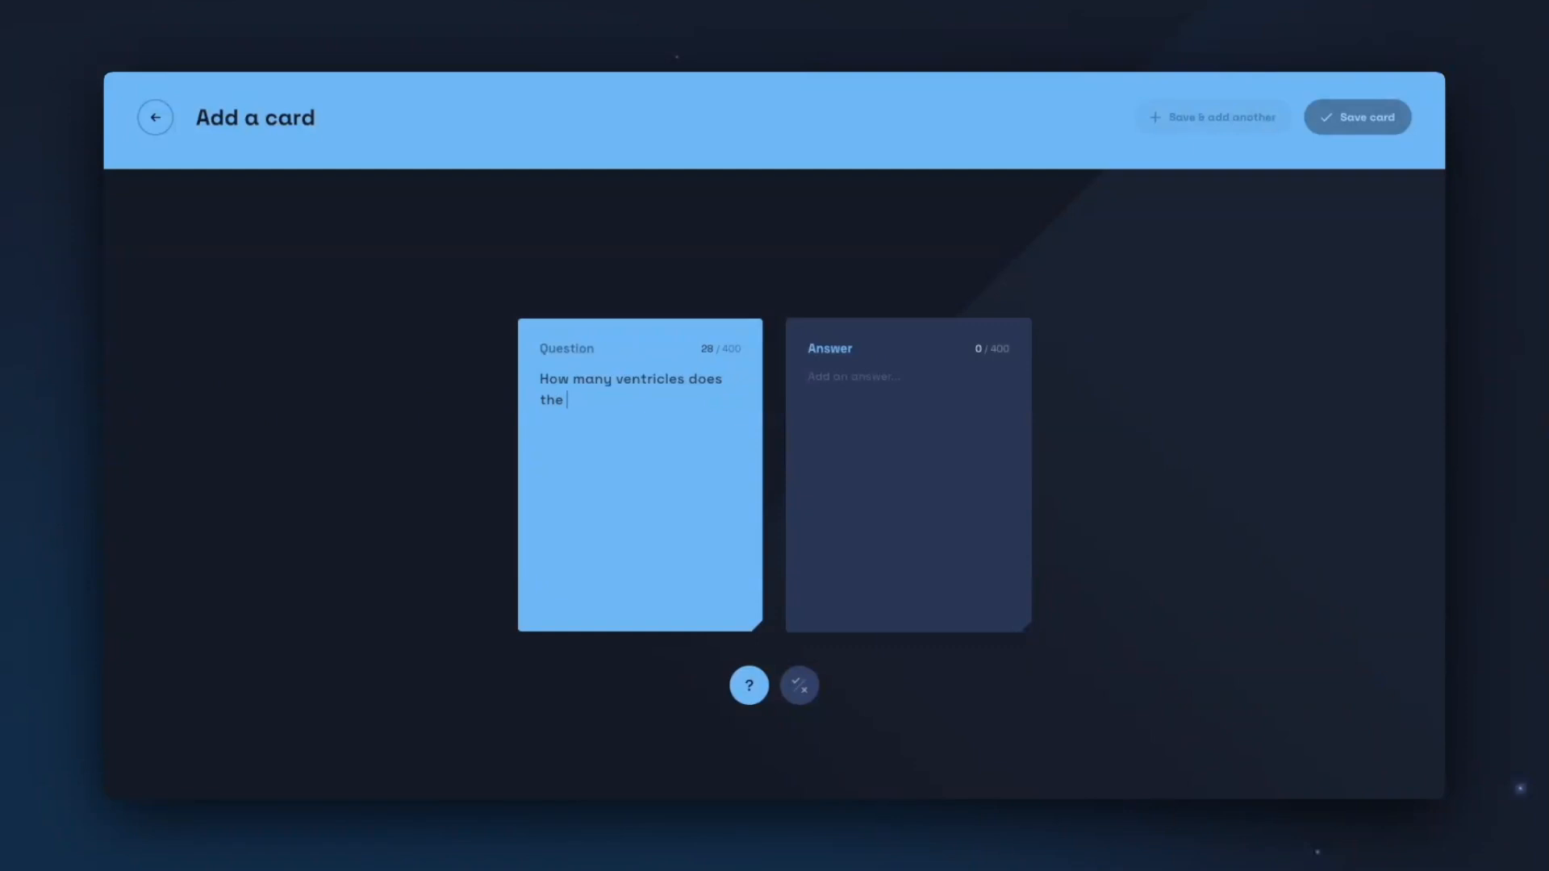
pyautogui.write('ave?')
pyautogui.write('Two')
pyautogui.click(797, 682)
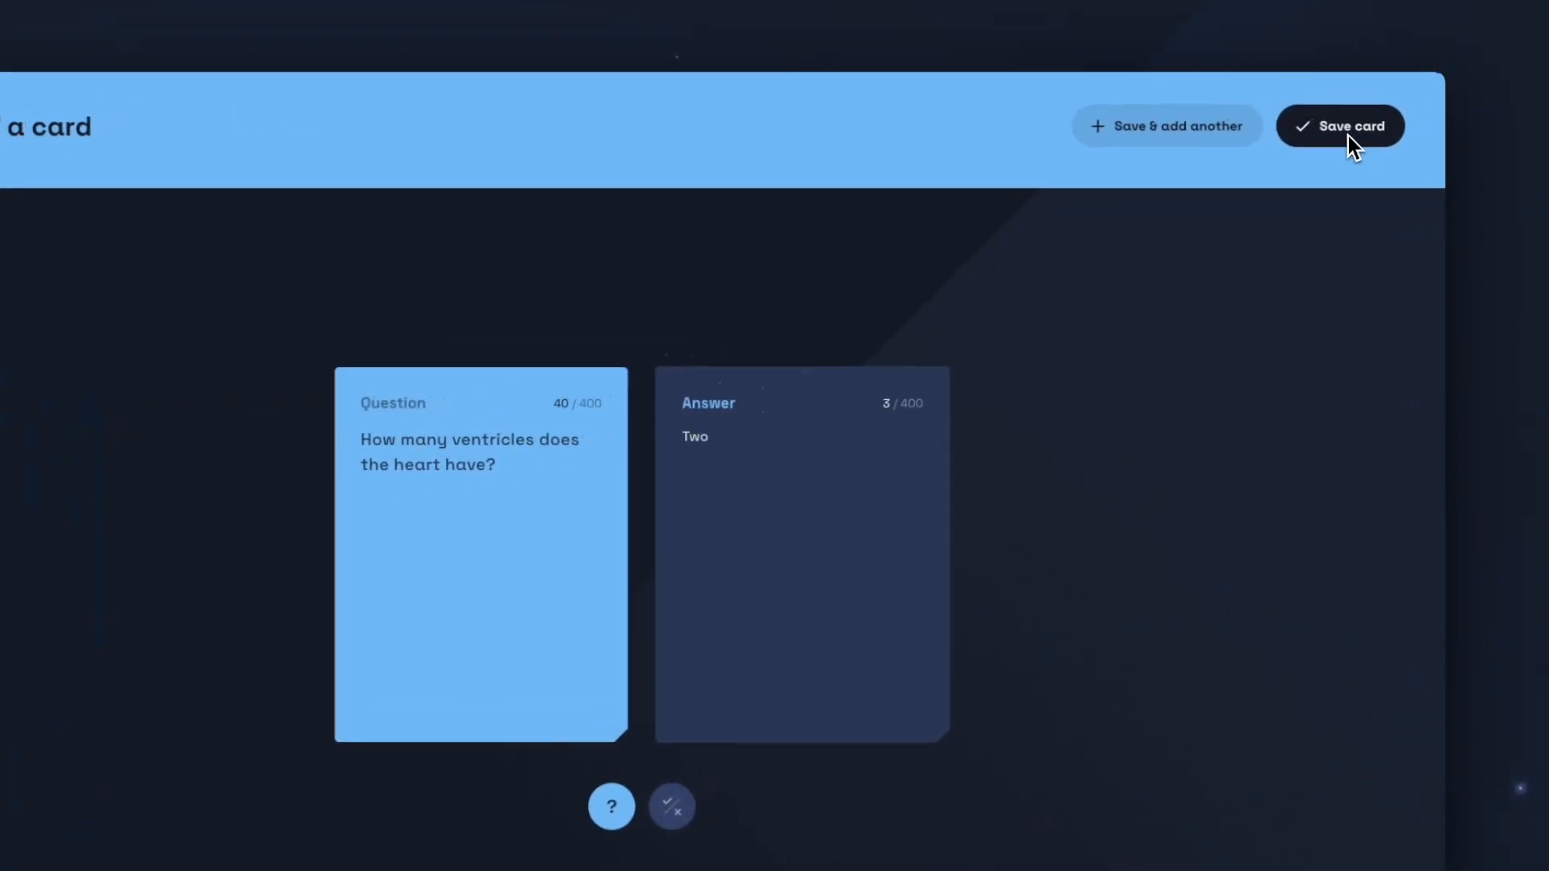
pyautogui.click(1365, 125)
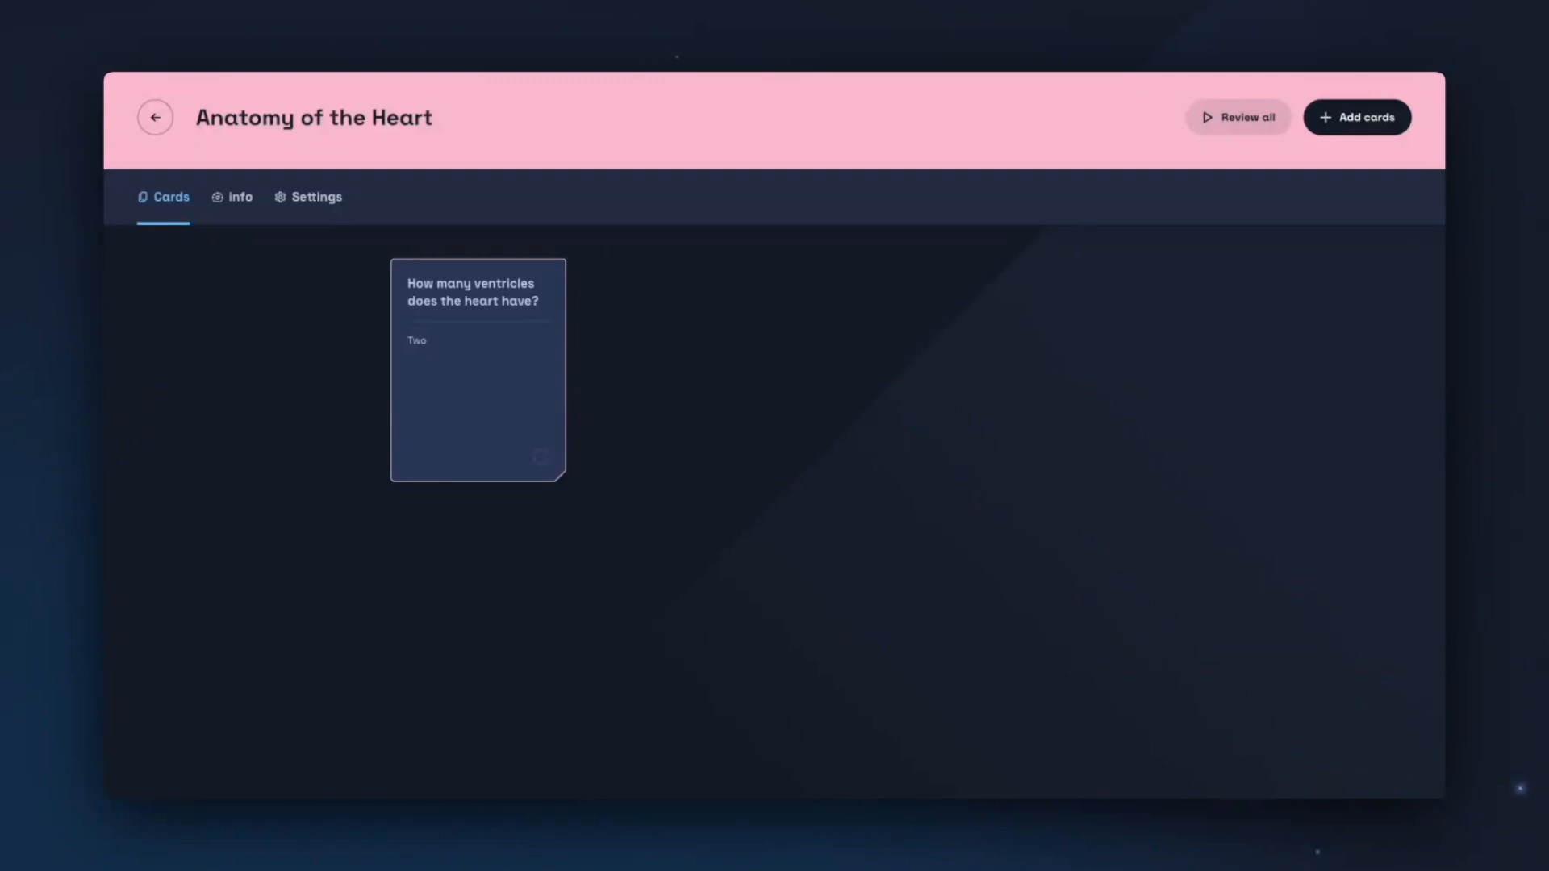
# - Start generating cards with AI from notes on the heart as a unidirectional pump, its valves, and its right and left sides
pyautogui.click(1357, 129)
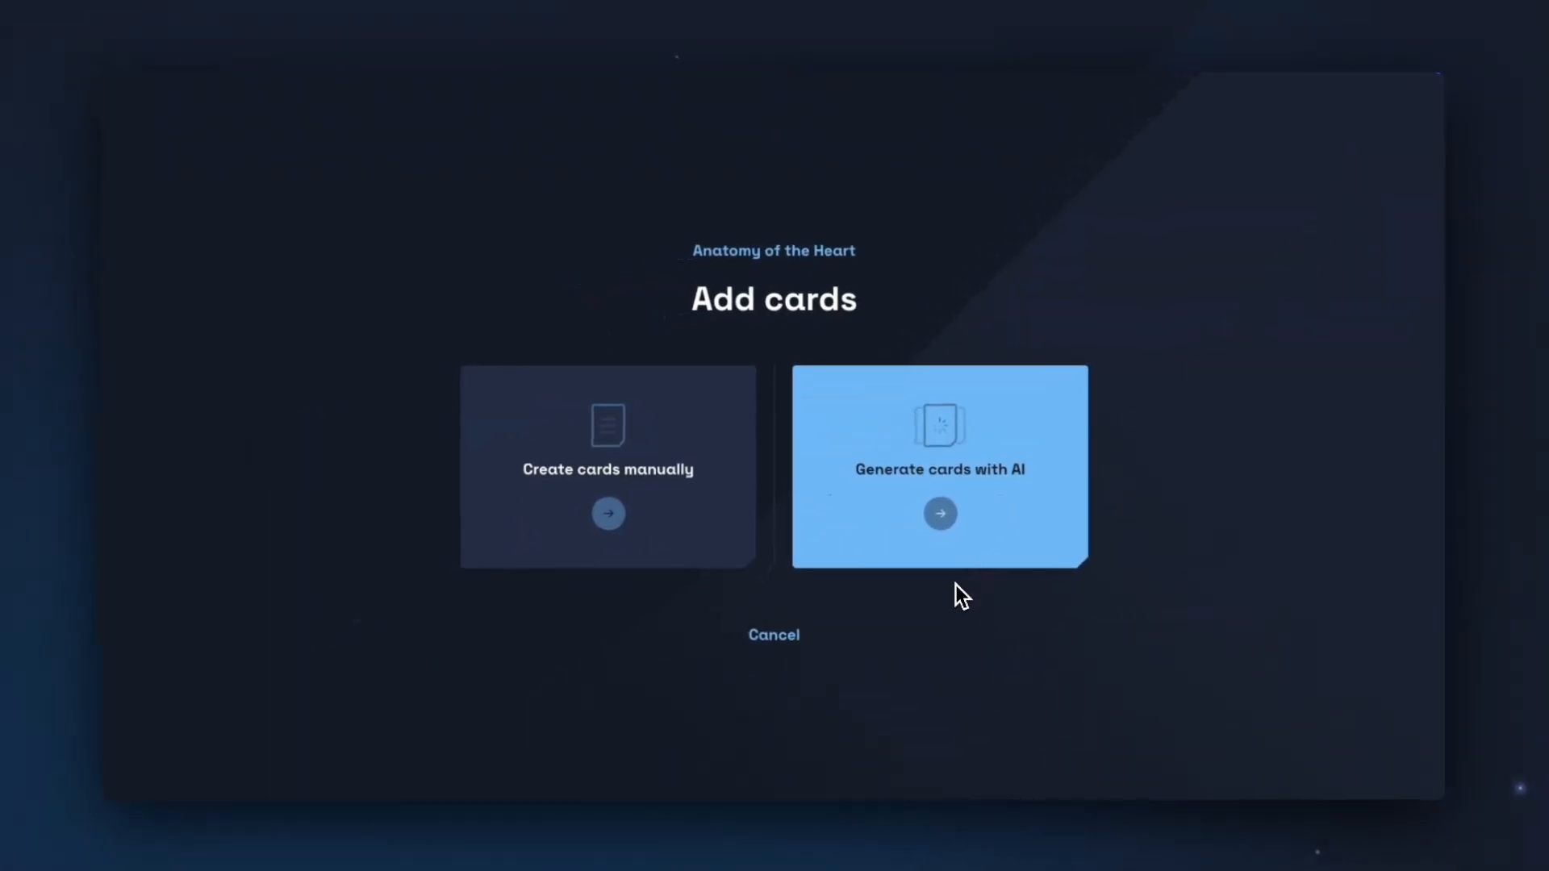
pyautogui.click(951, 561)
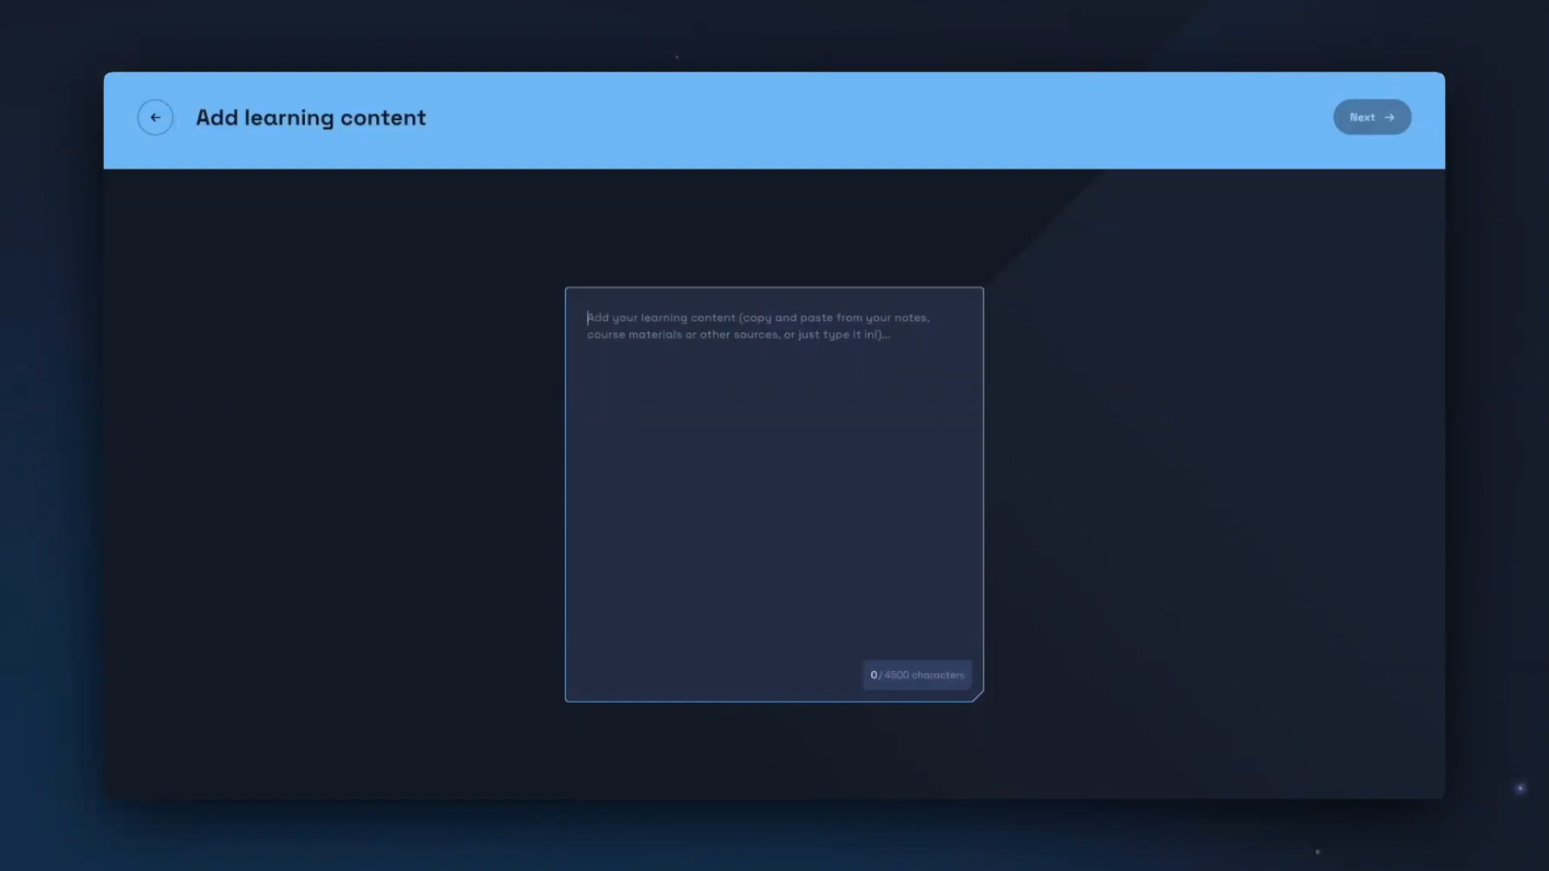
pyautogui.write('The heart is a unidirectional pump.  Valves are present to prevent the backflow of blood.  The right side pumps deoxygenated  blood (low in oxygen and high in carbon dioxide) to the lungs.  The left side pumps oxygenated  blood (high in oxygen and low in carbon dioxide) to the organs of the body.')
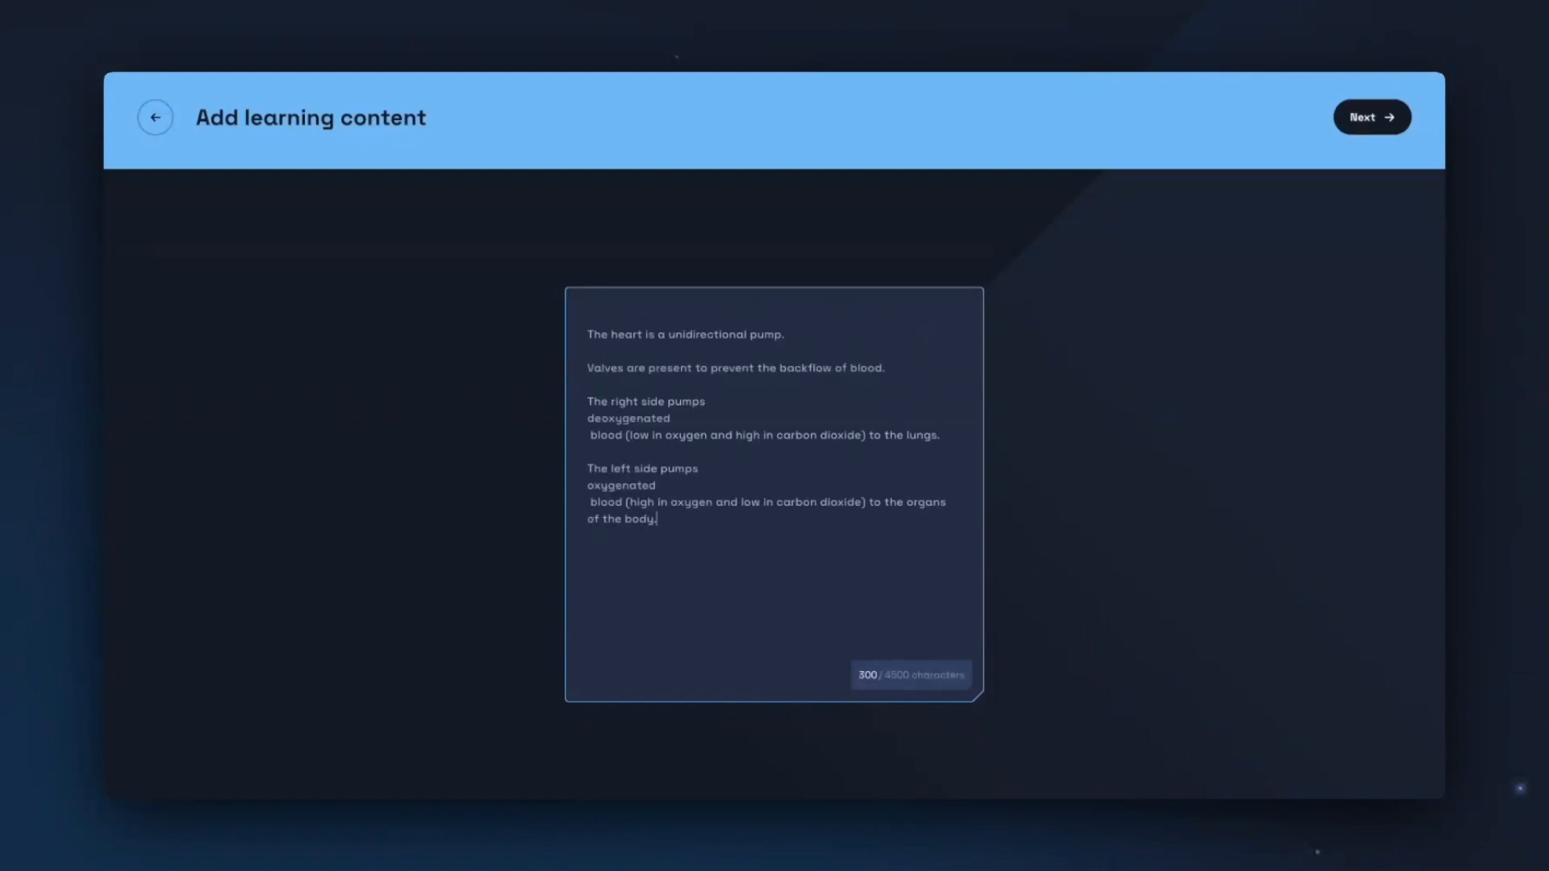
pyautogui.click(1379, 131)
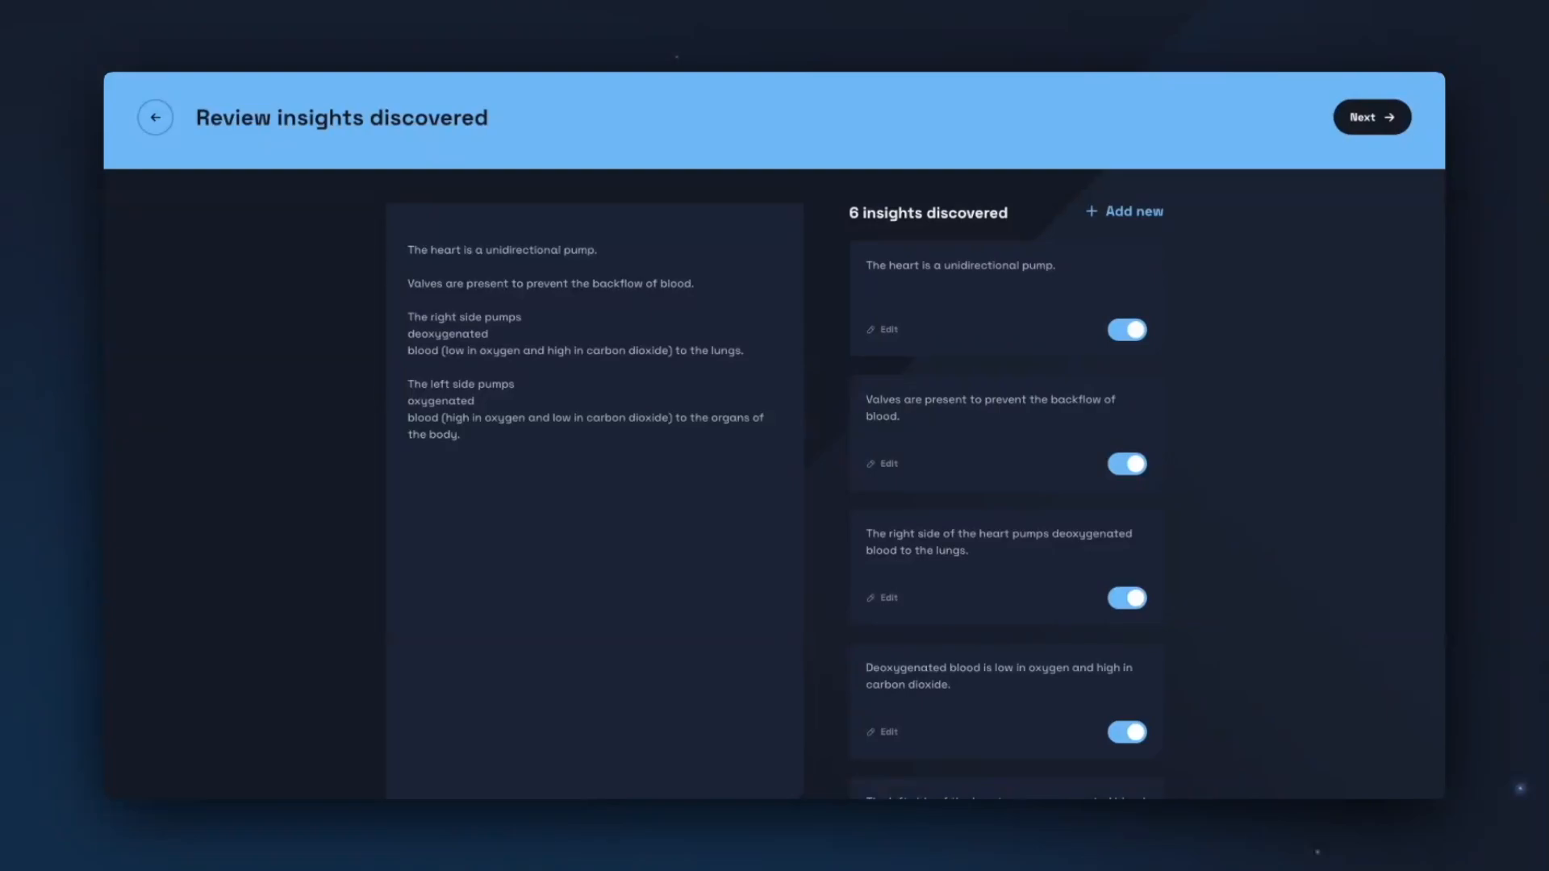
# - Save the insight "The heart is a unidirectional pump." without rewording it and switch it off
pyautogui.click(894, 332)
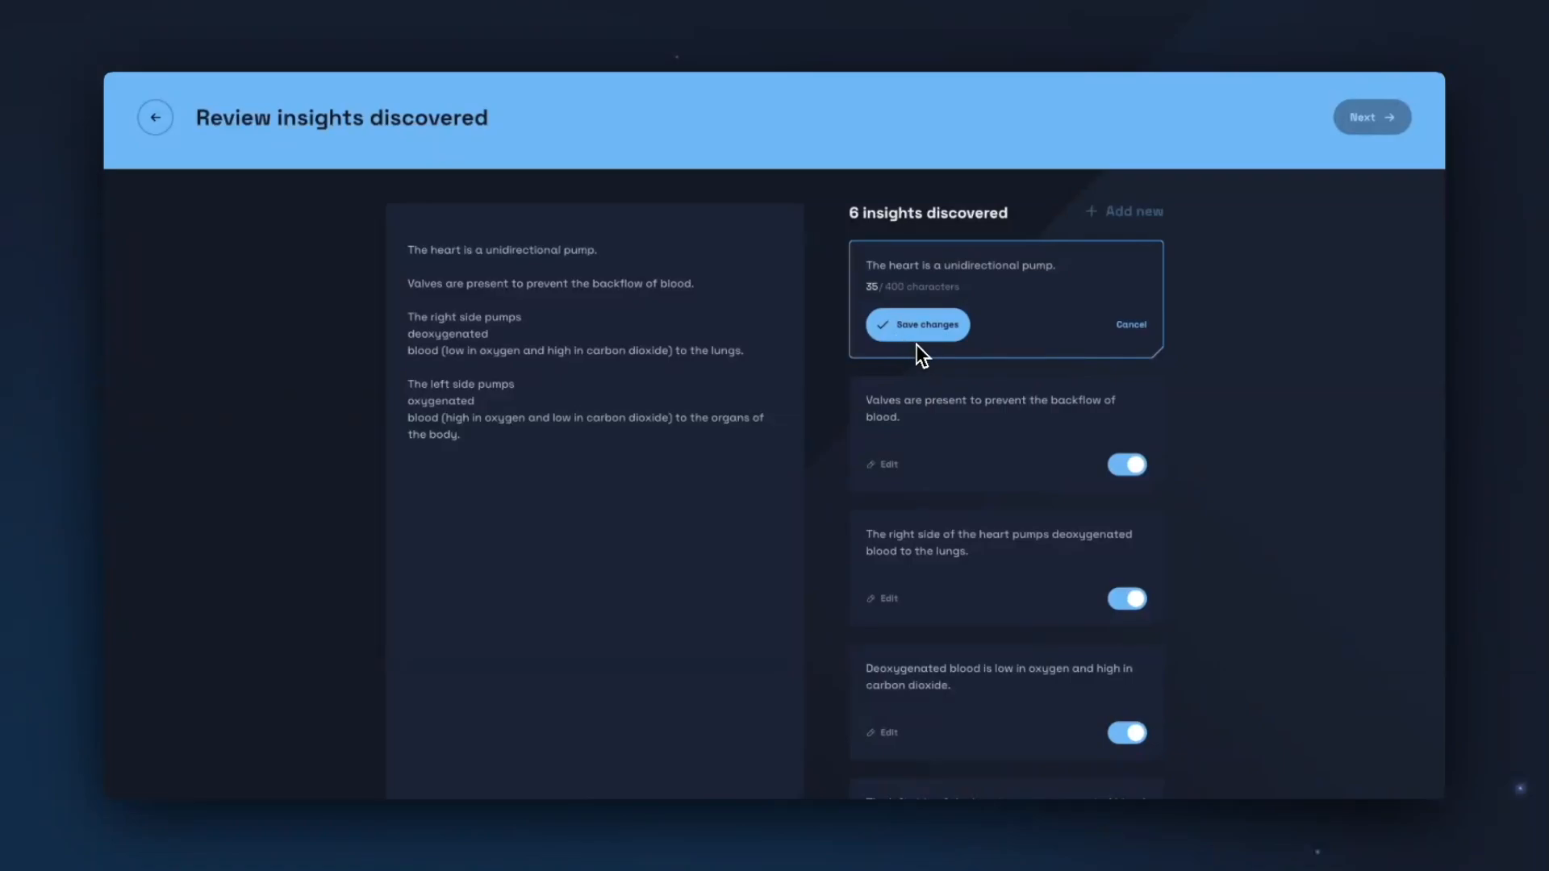
pyautogui.click(918, 337)
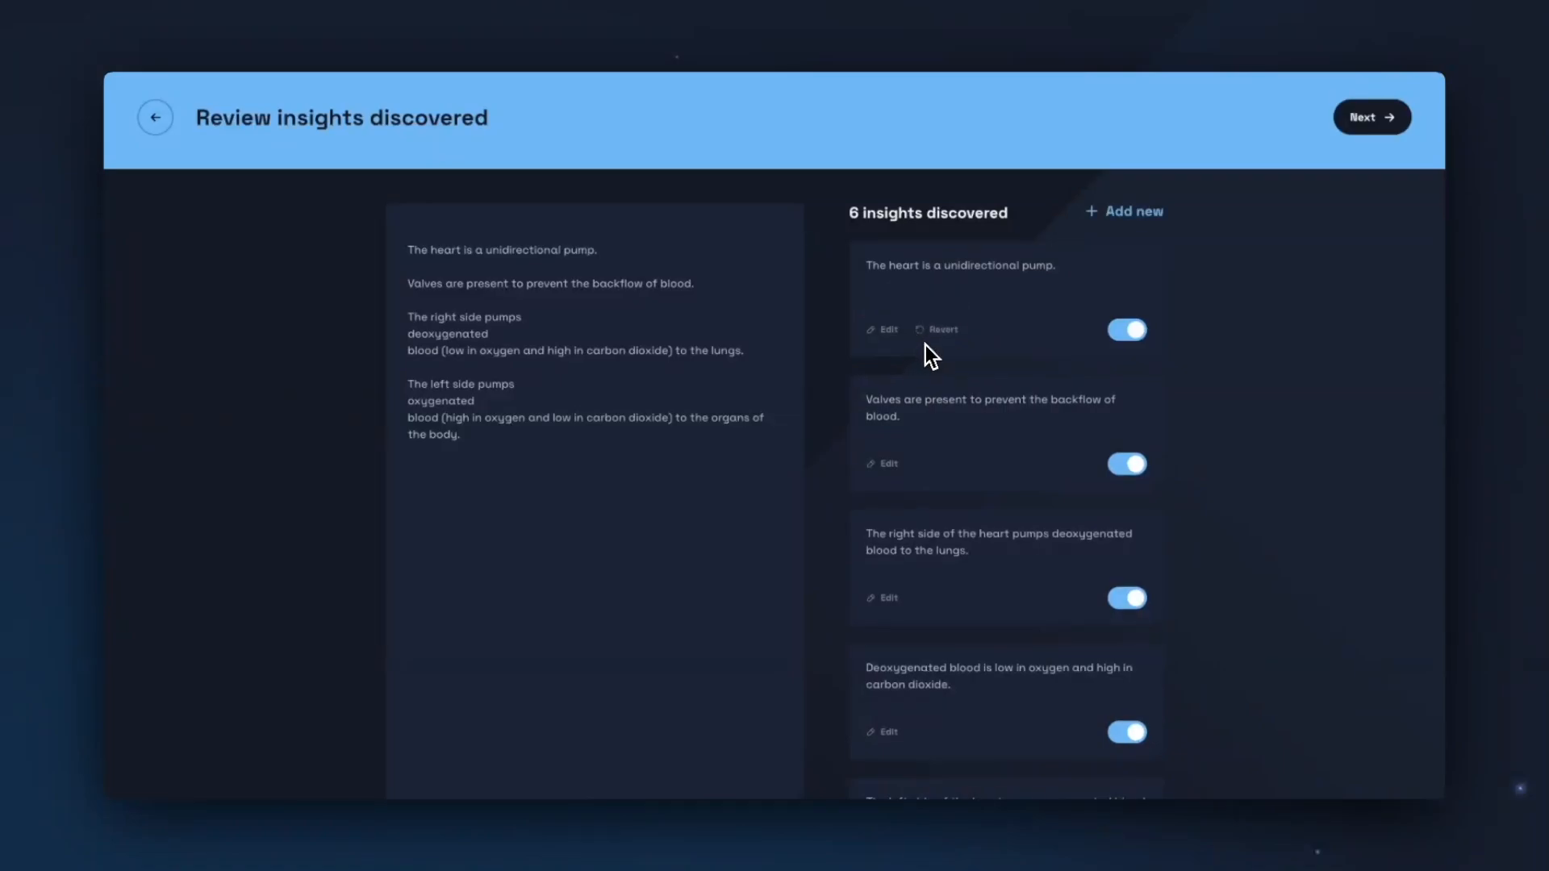
pyautogui.click(1115, 330)
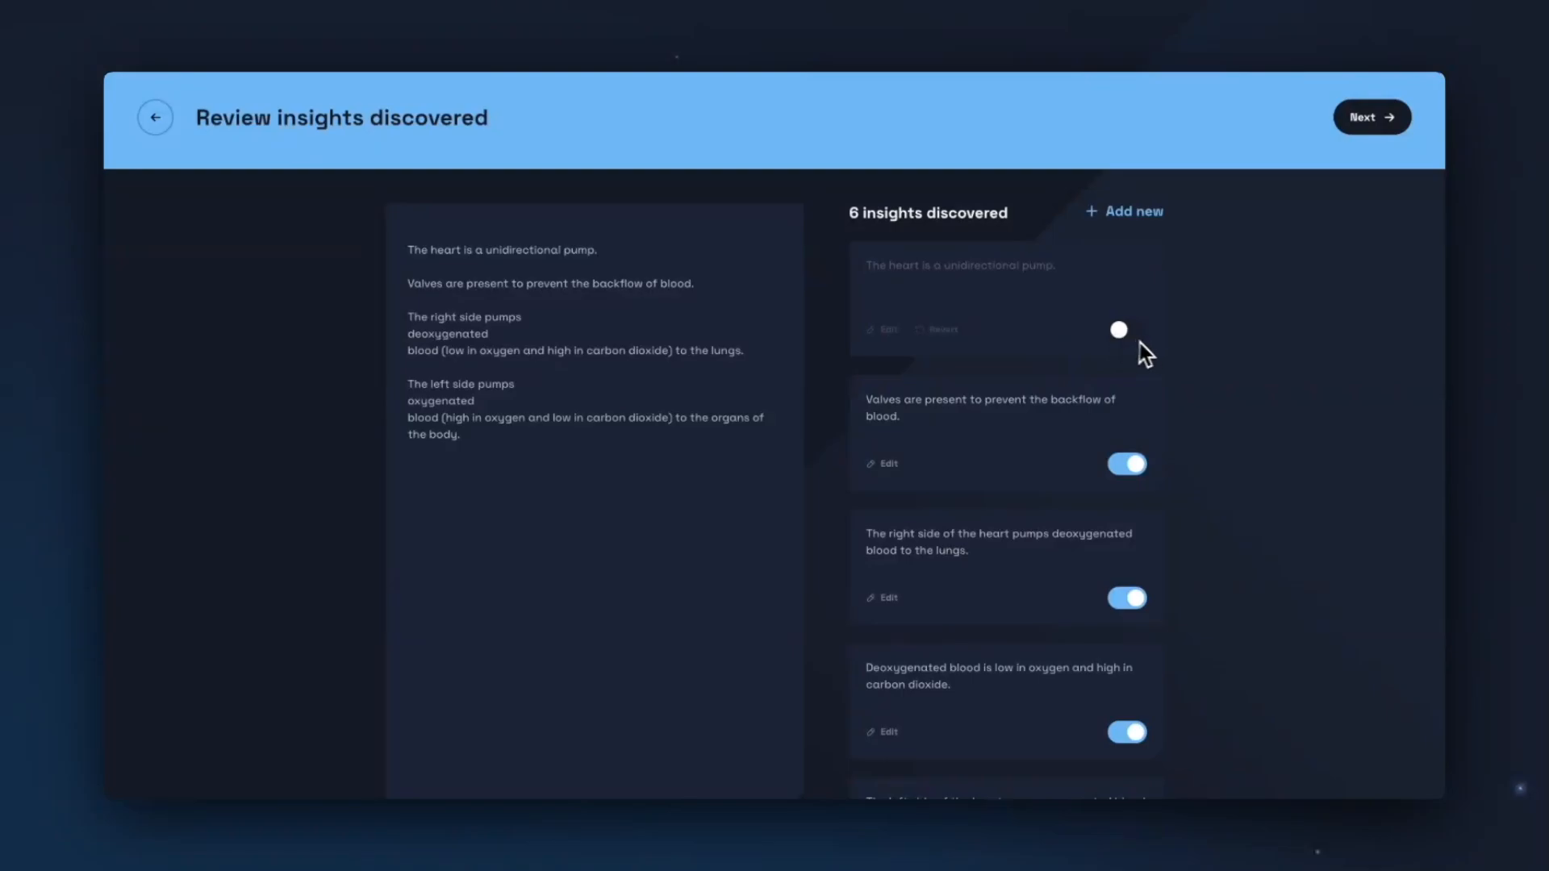
# - Add a blank insight, discard it, and proceed to the flashcard suggestions
pyautogui.click(1141, 216)
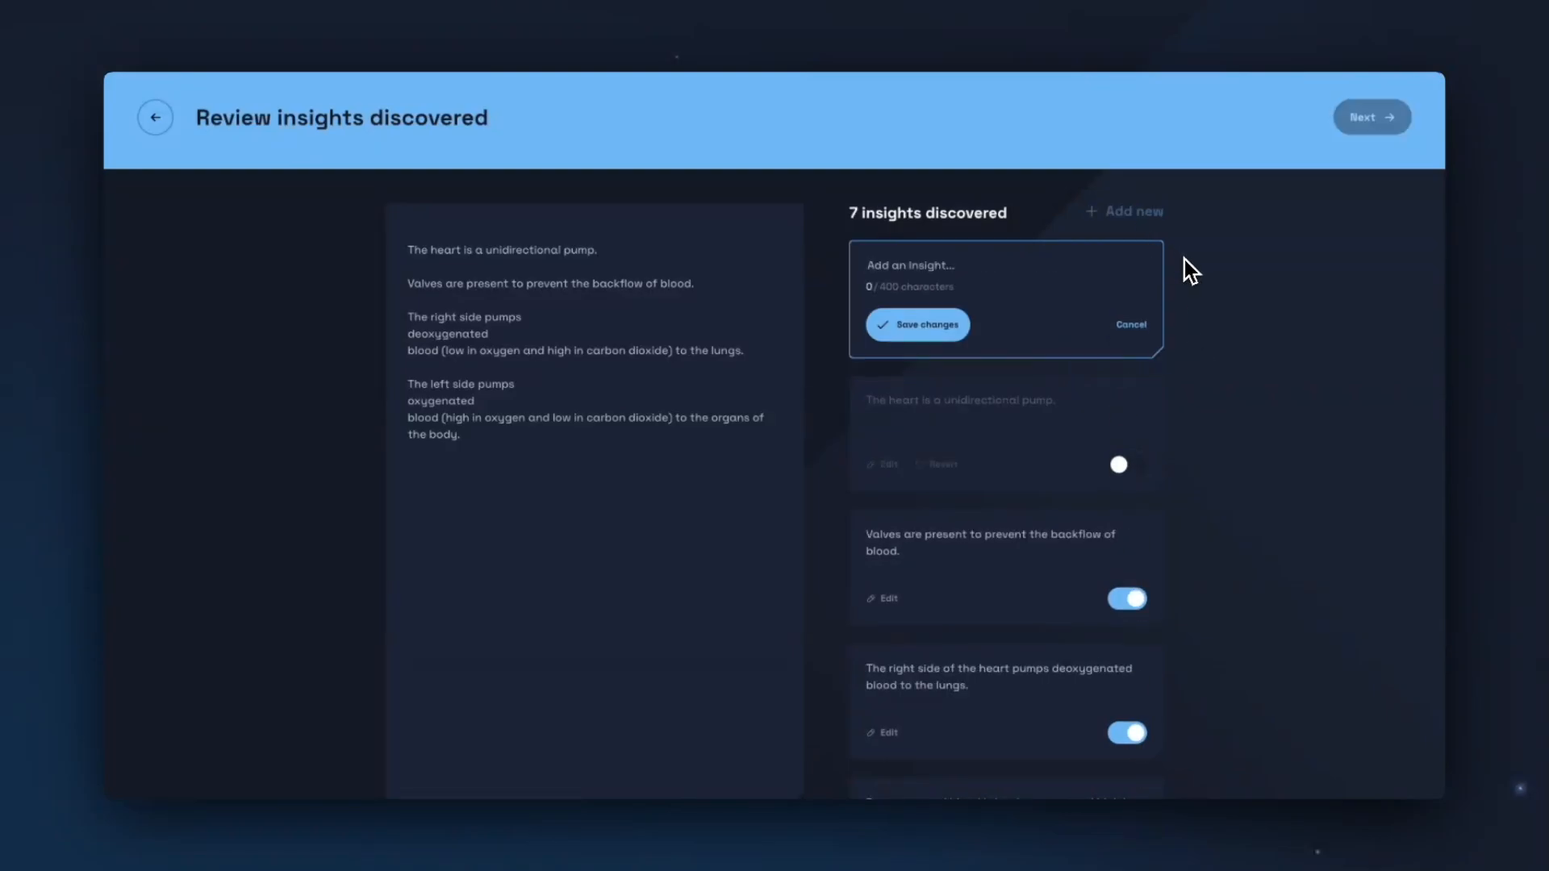
pyautogui.click(1178, 282)
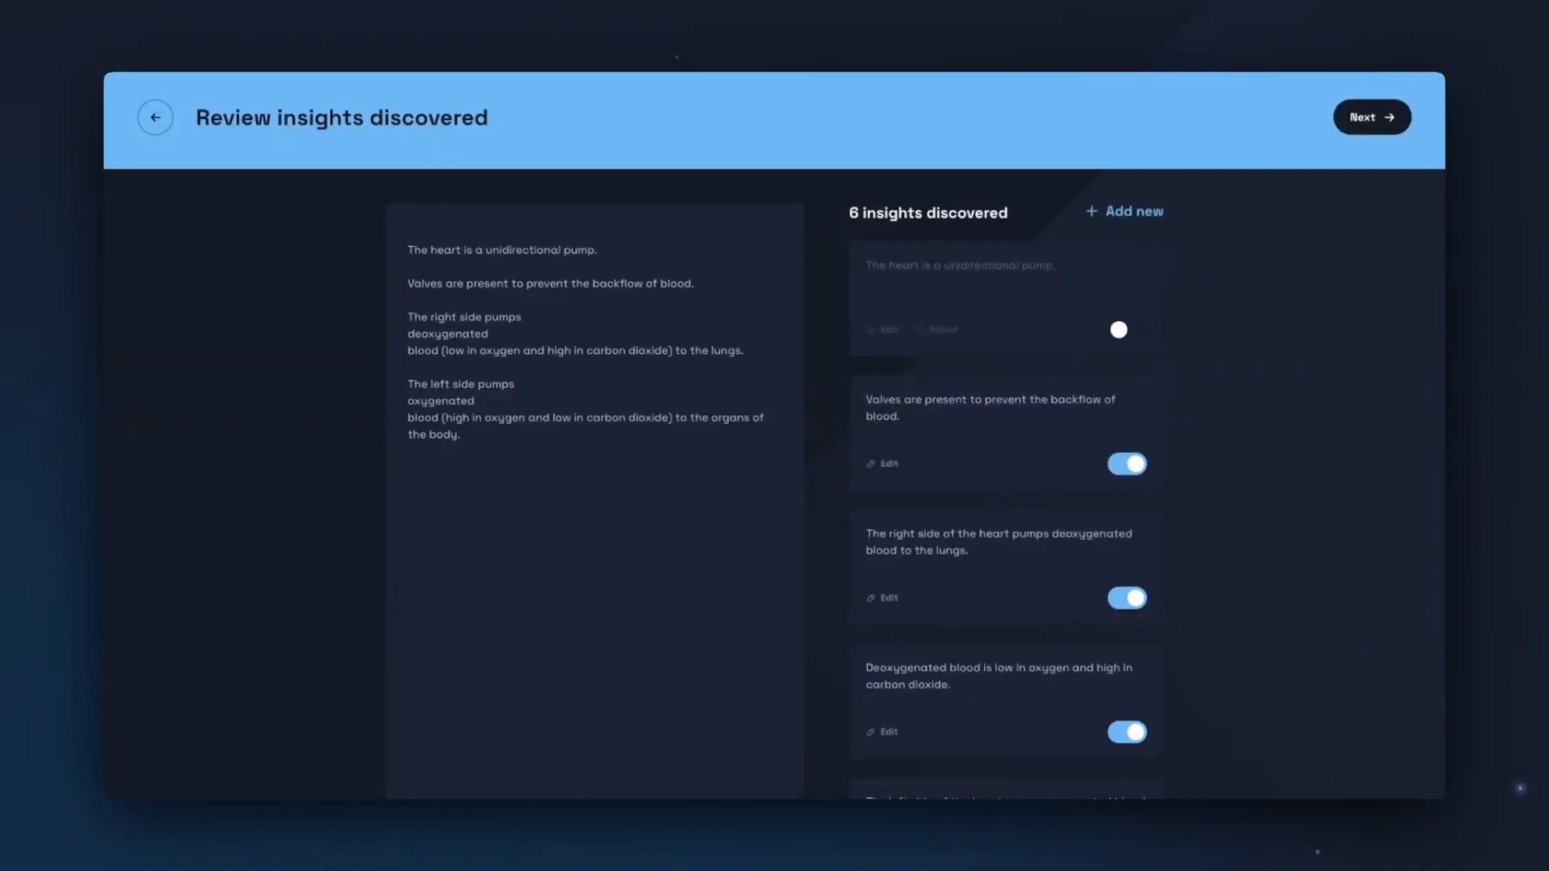
pyautogui.click(1371, 119)
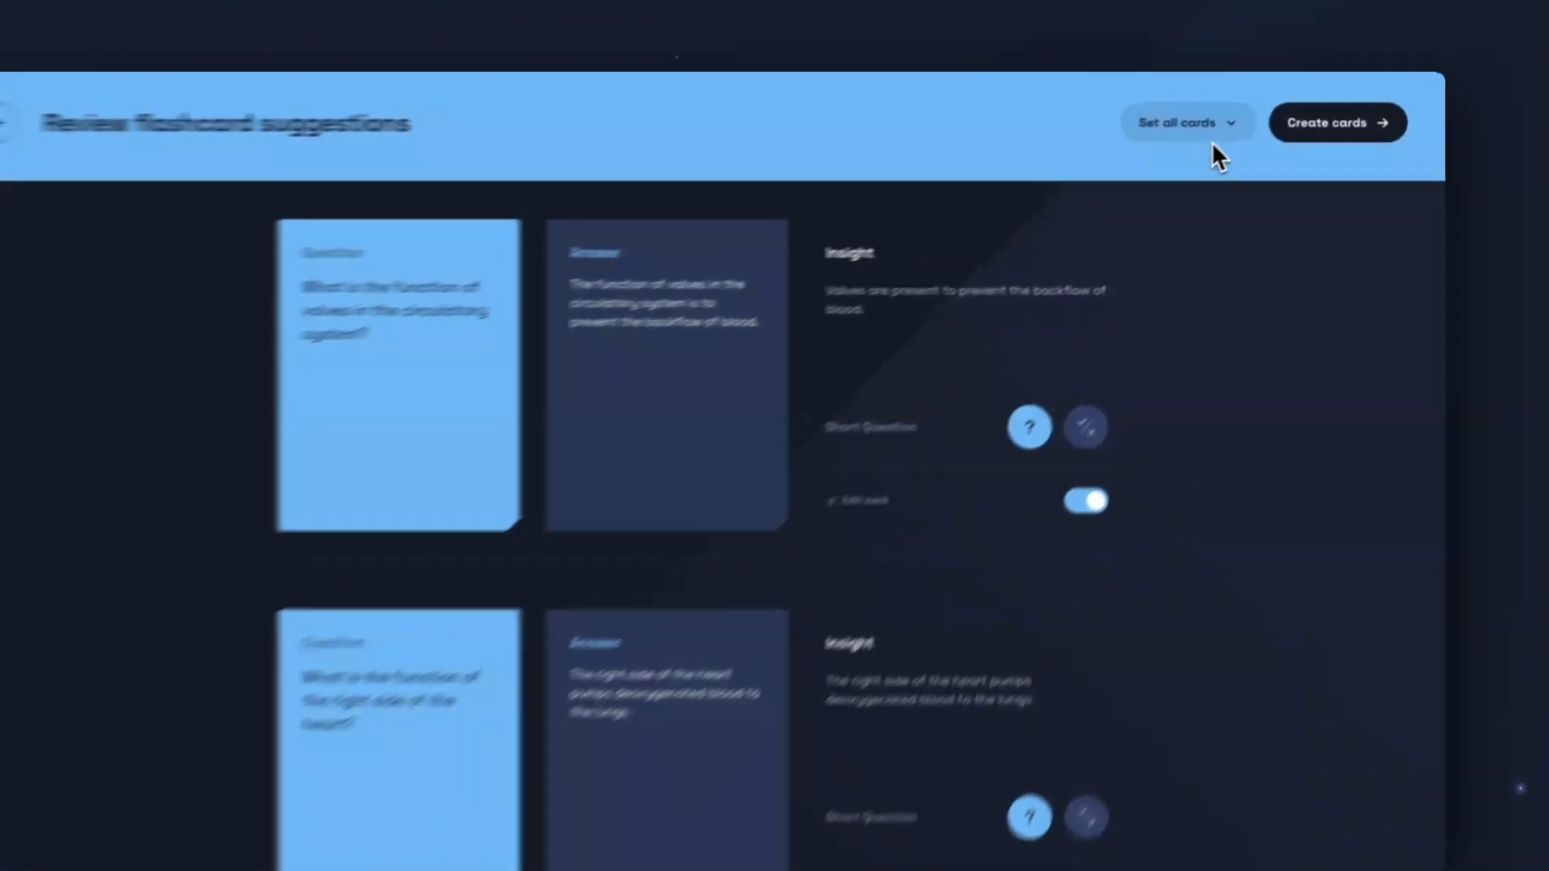
# - Check which card types can be applied to all suggested flashcards at once
pyautogui.click(1249, 119)
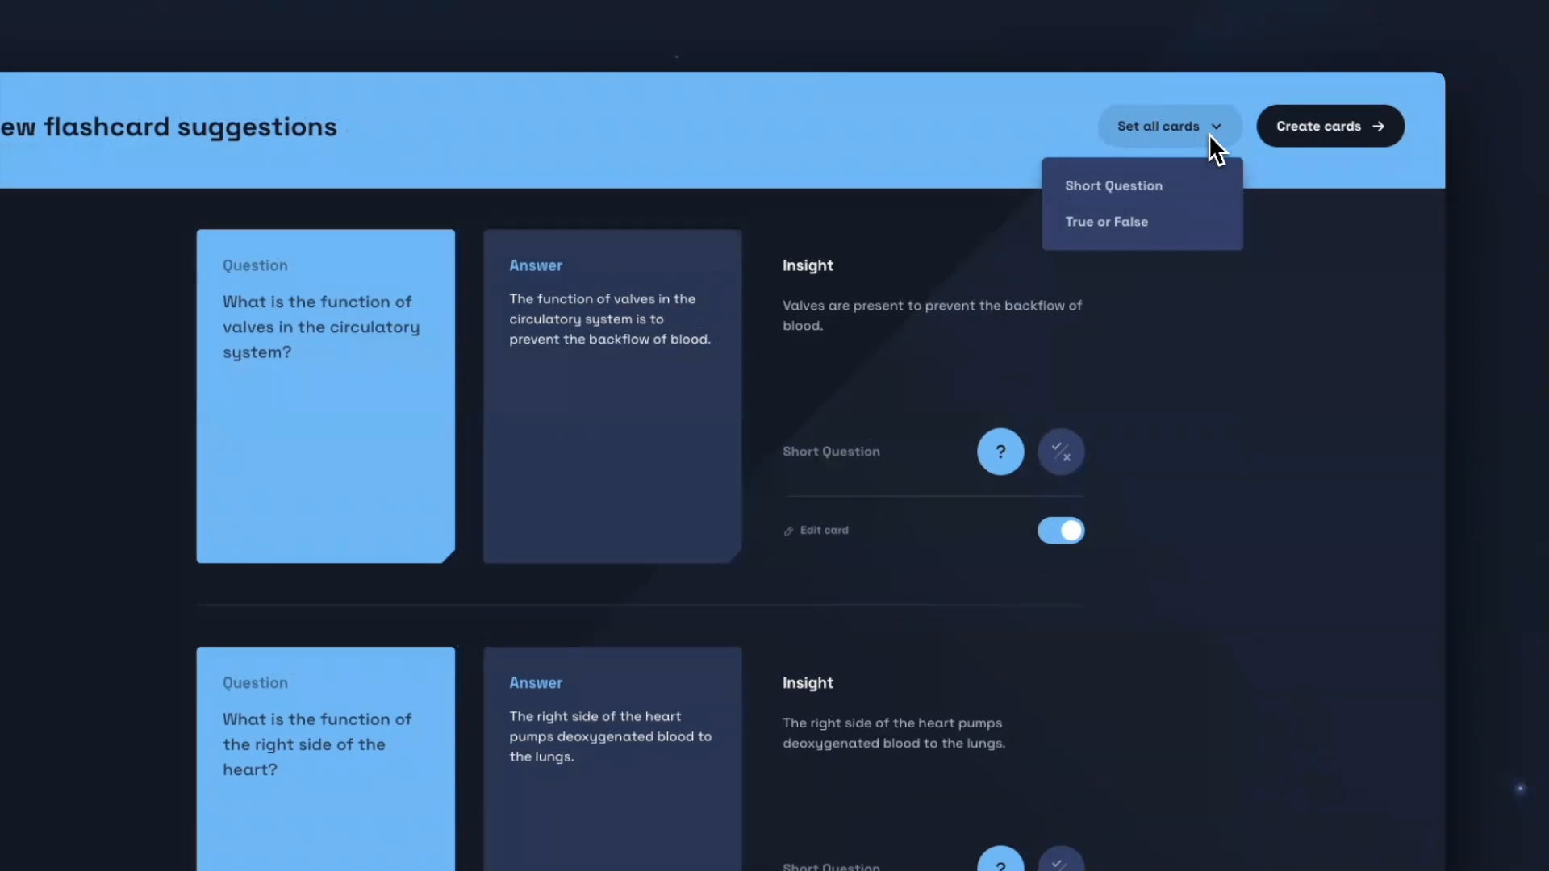
pyautogui.click(1255, 162)
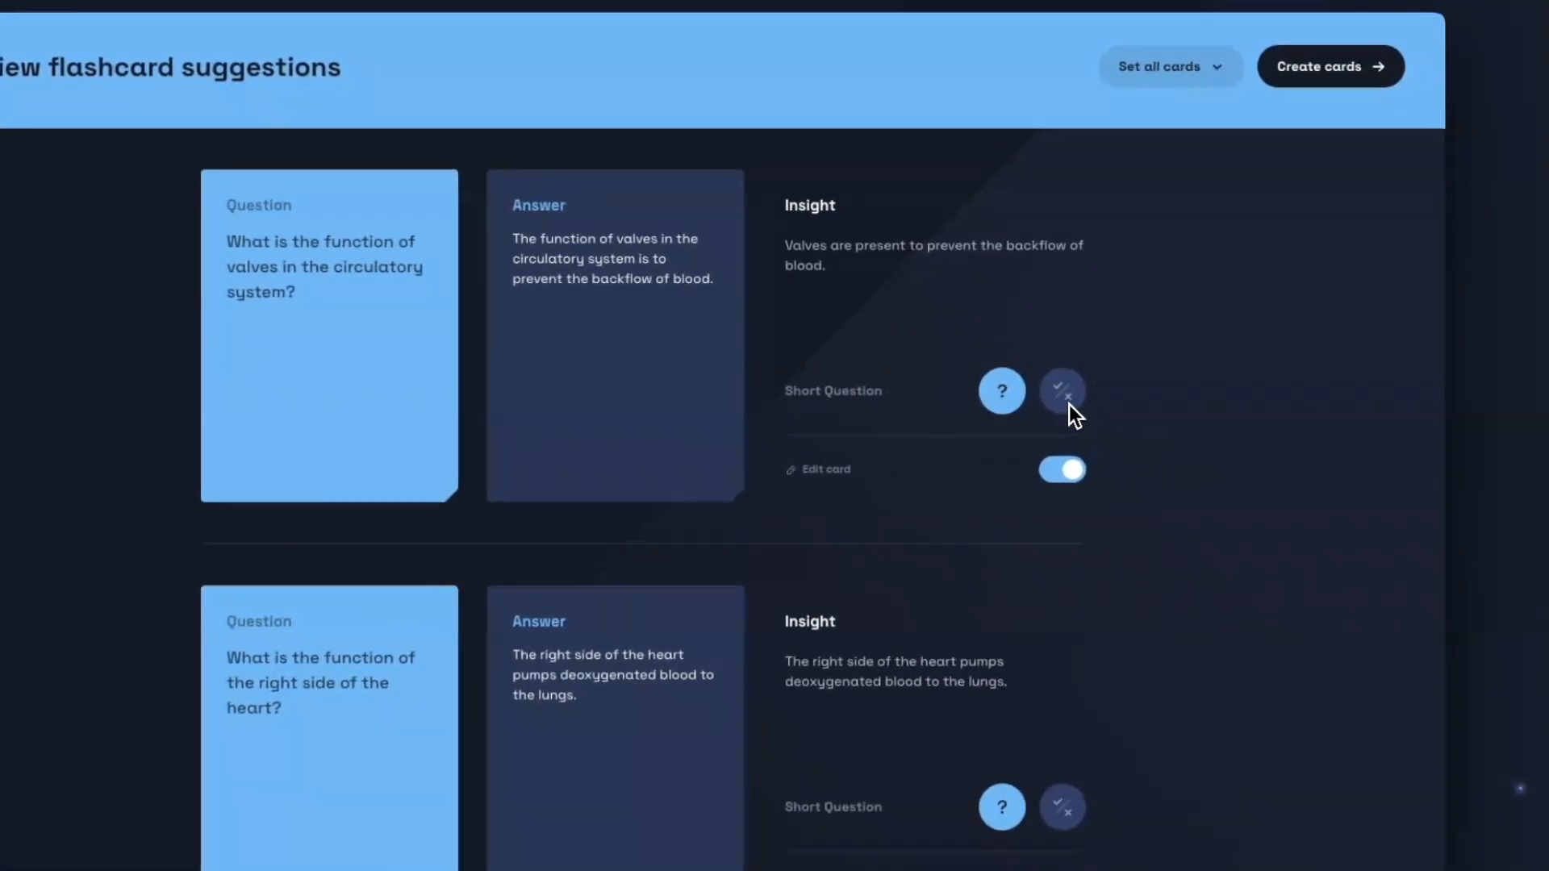
# - Change the suggested flashcard about valves to the True or False type and create the cards
pyautogui.click(1130, 395)
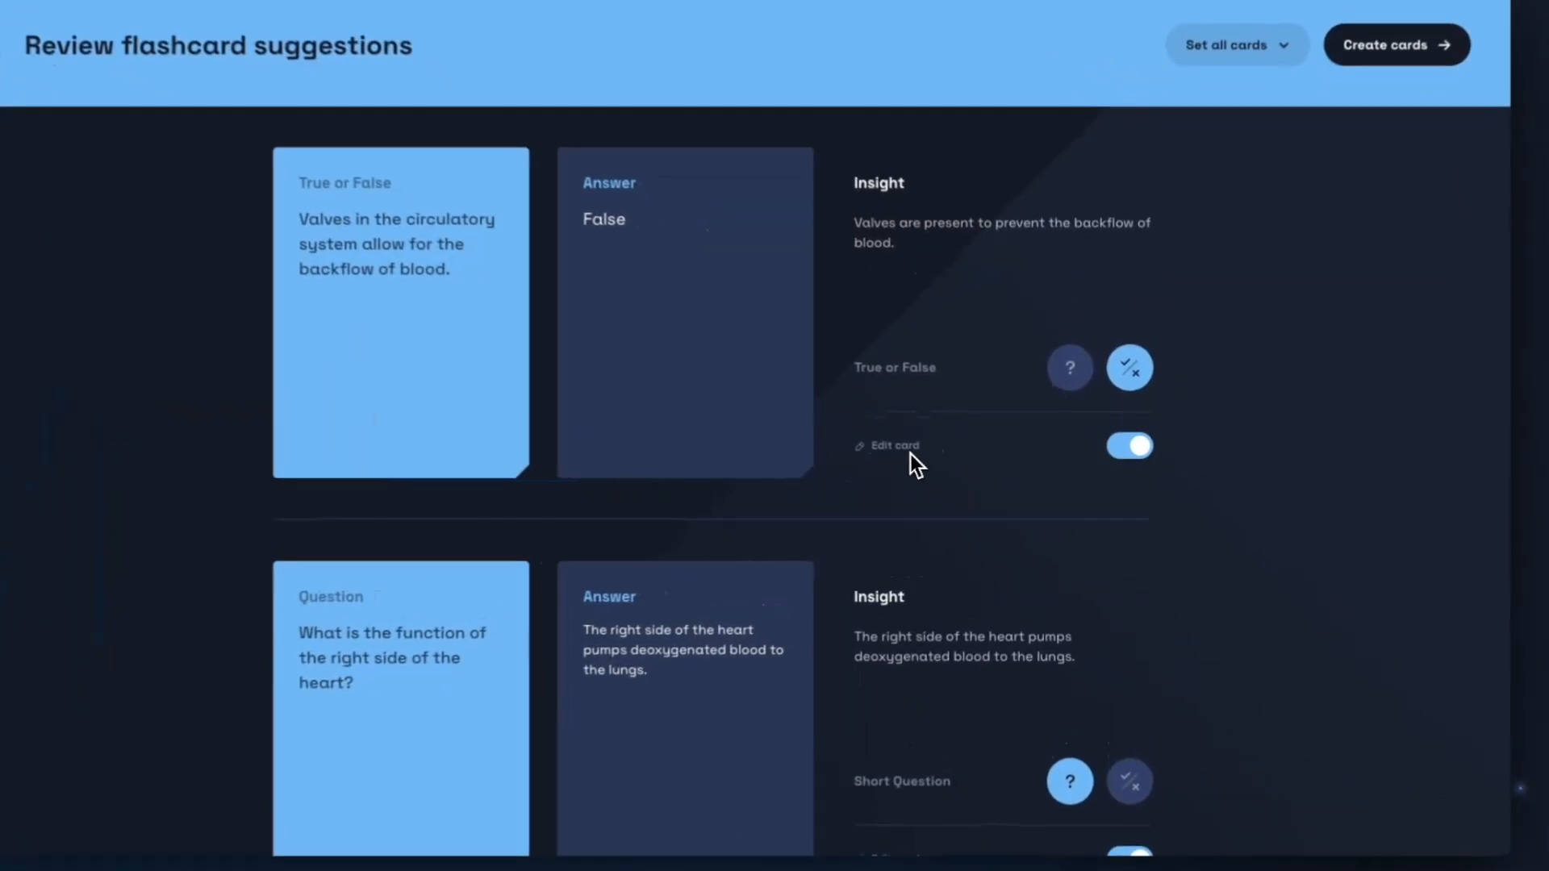
pyautogui.click(936, 456)
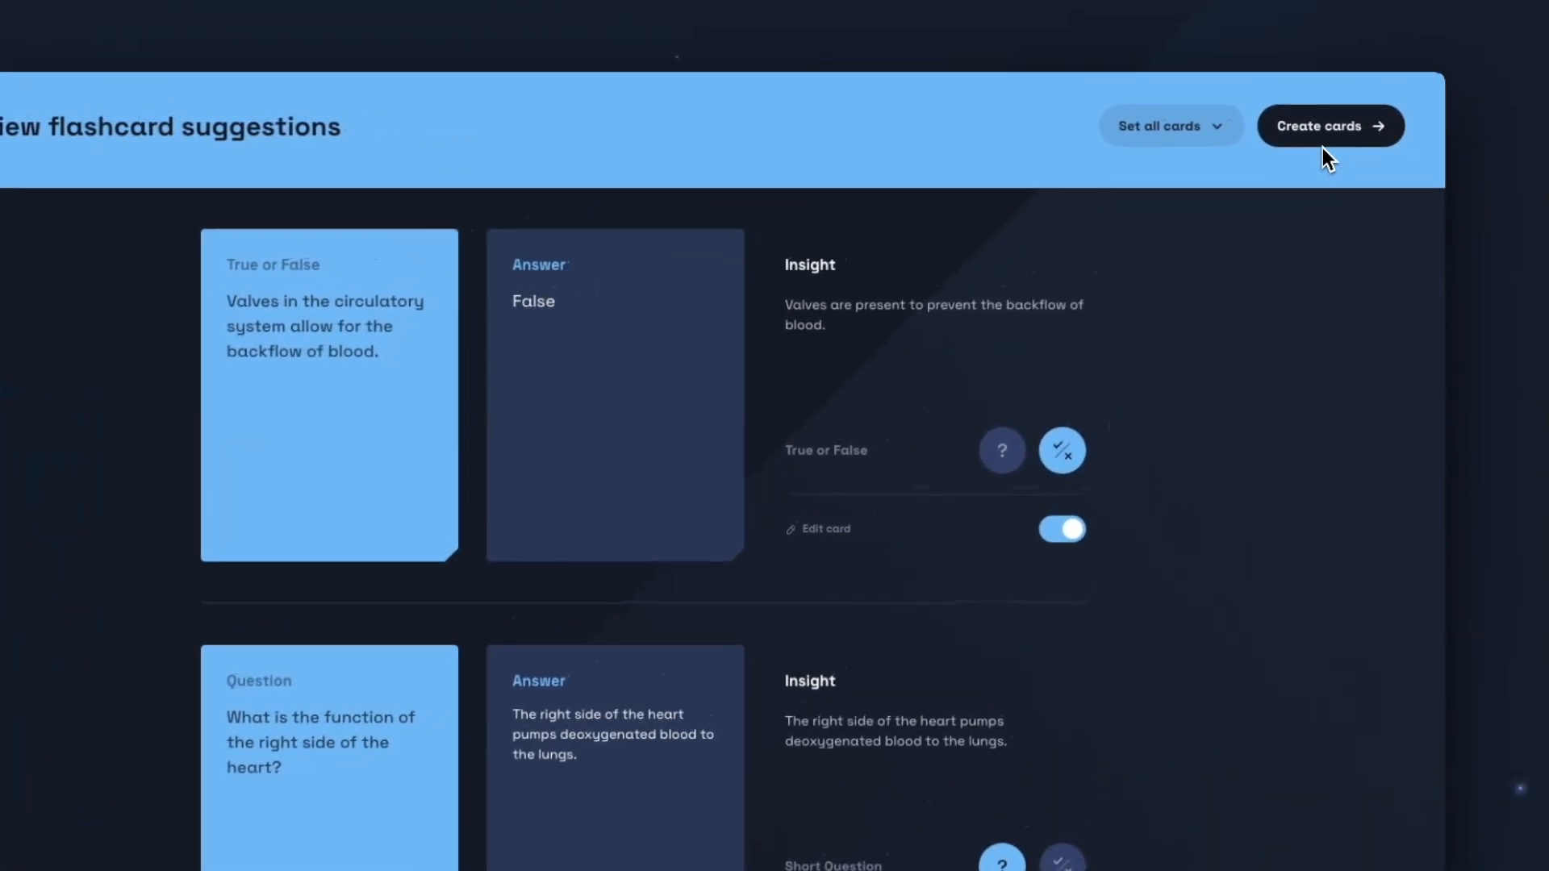
pyautogui.click(1343, 127)
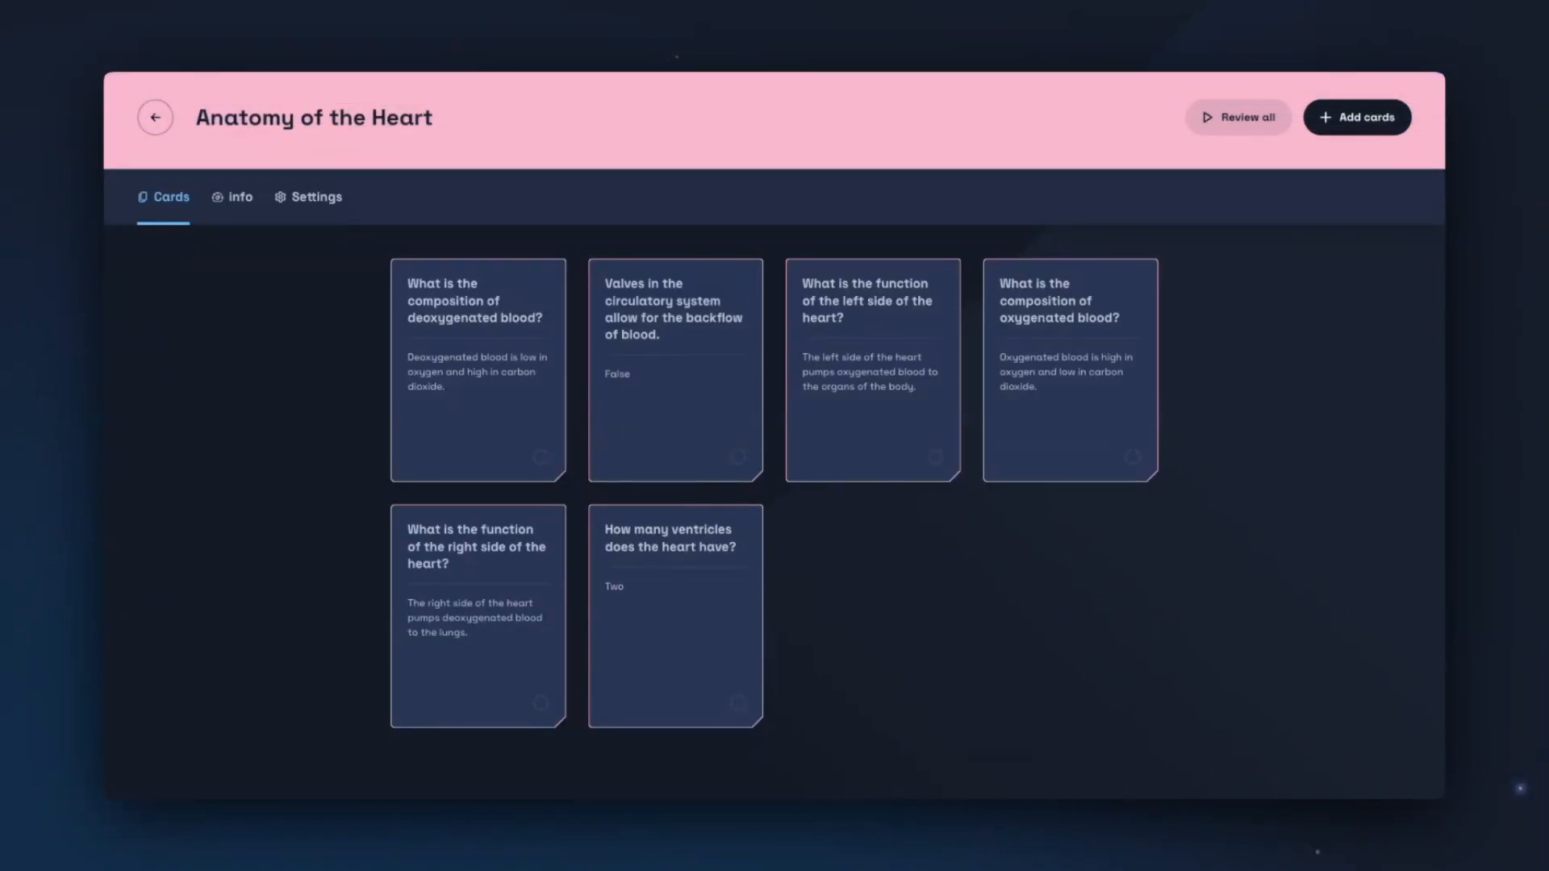
# - Start reviewing all cards in the collection, revealing the first three answers and rating confidence 2, 3 and 1
pyautogui.click(1232, 120)
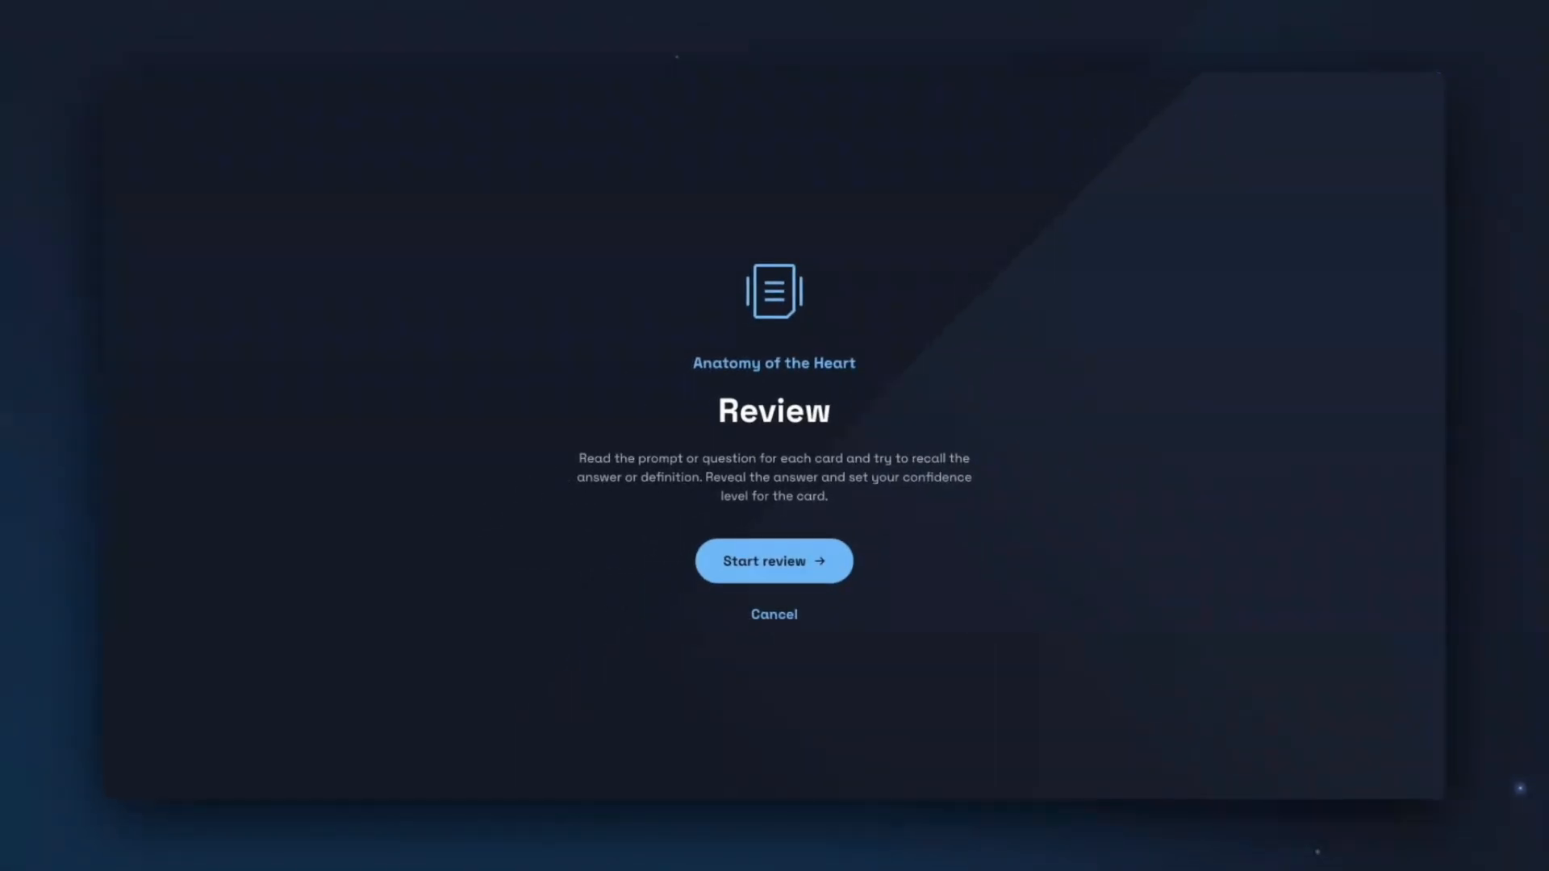
pyautogui.click(802, 549)
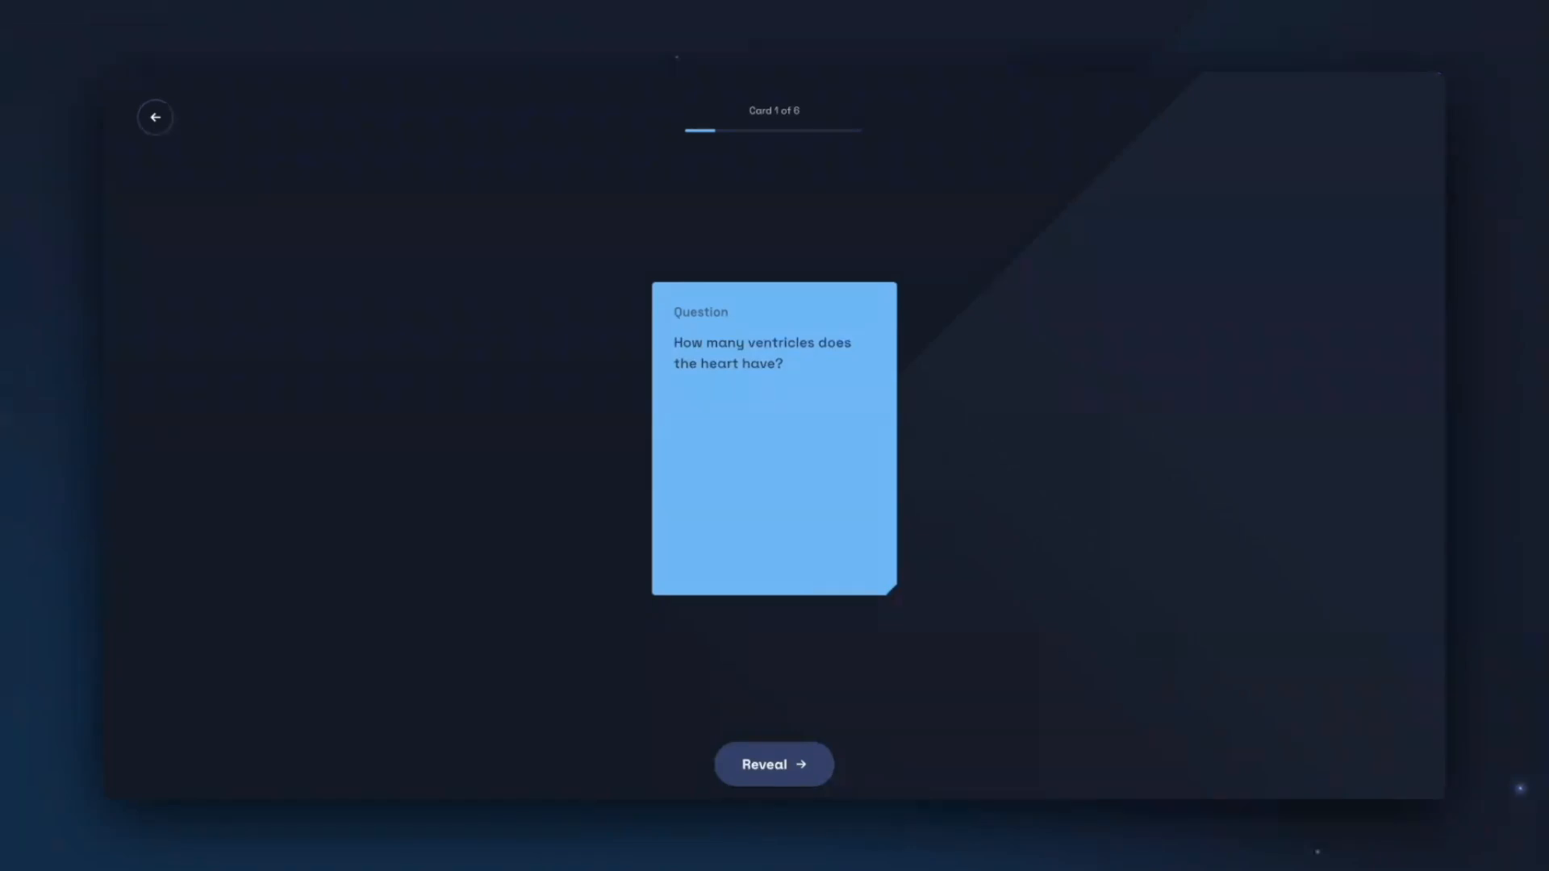
pyautogui.press('space')
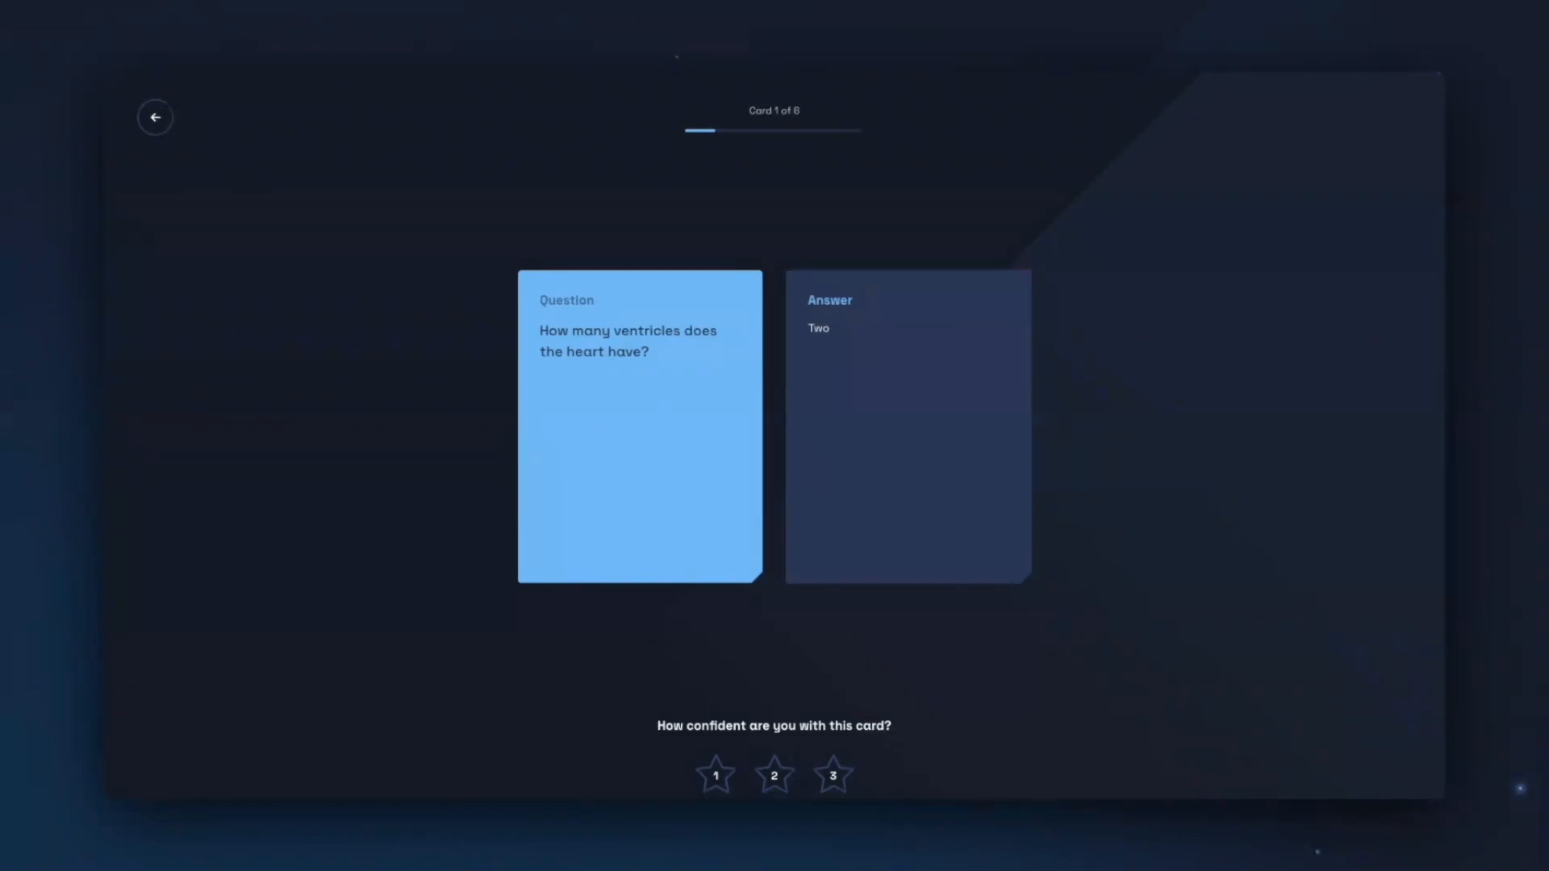
pyautogui.click(773, 788)
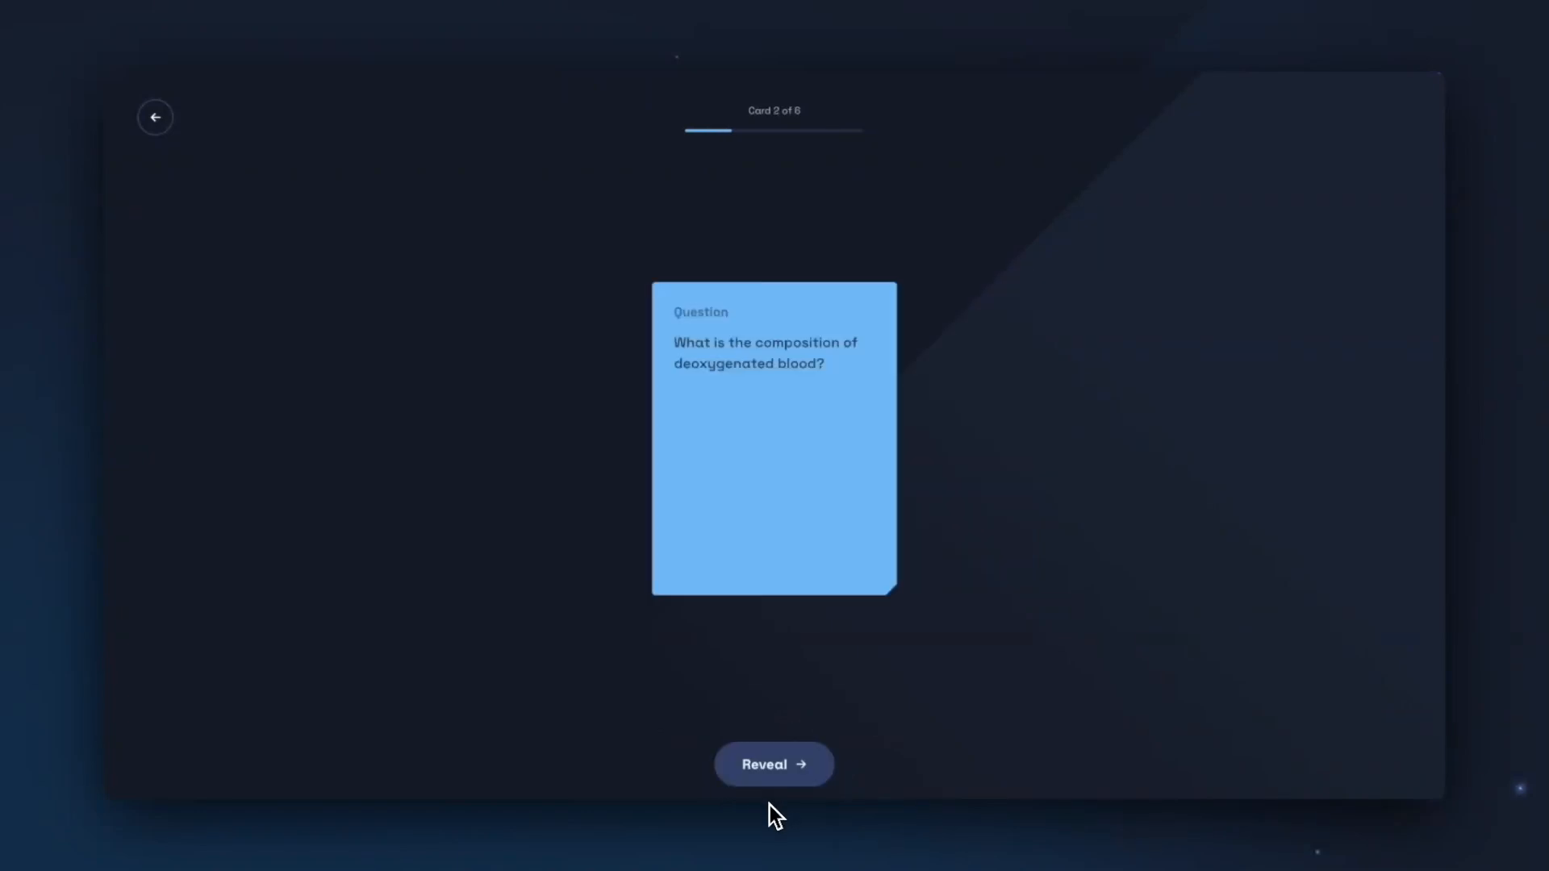
pyautogui.press('space')
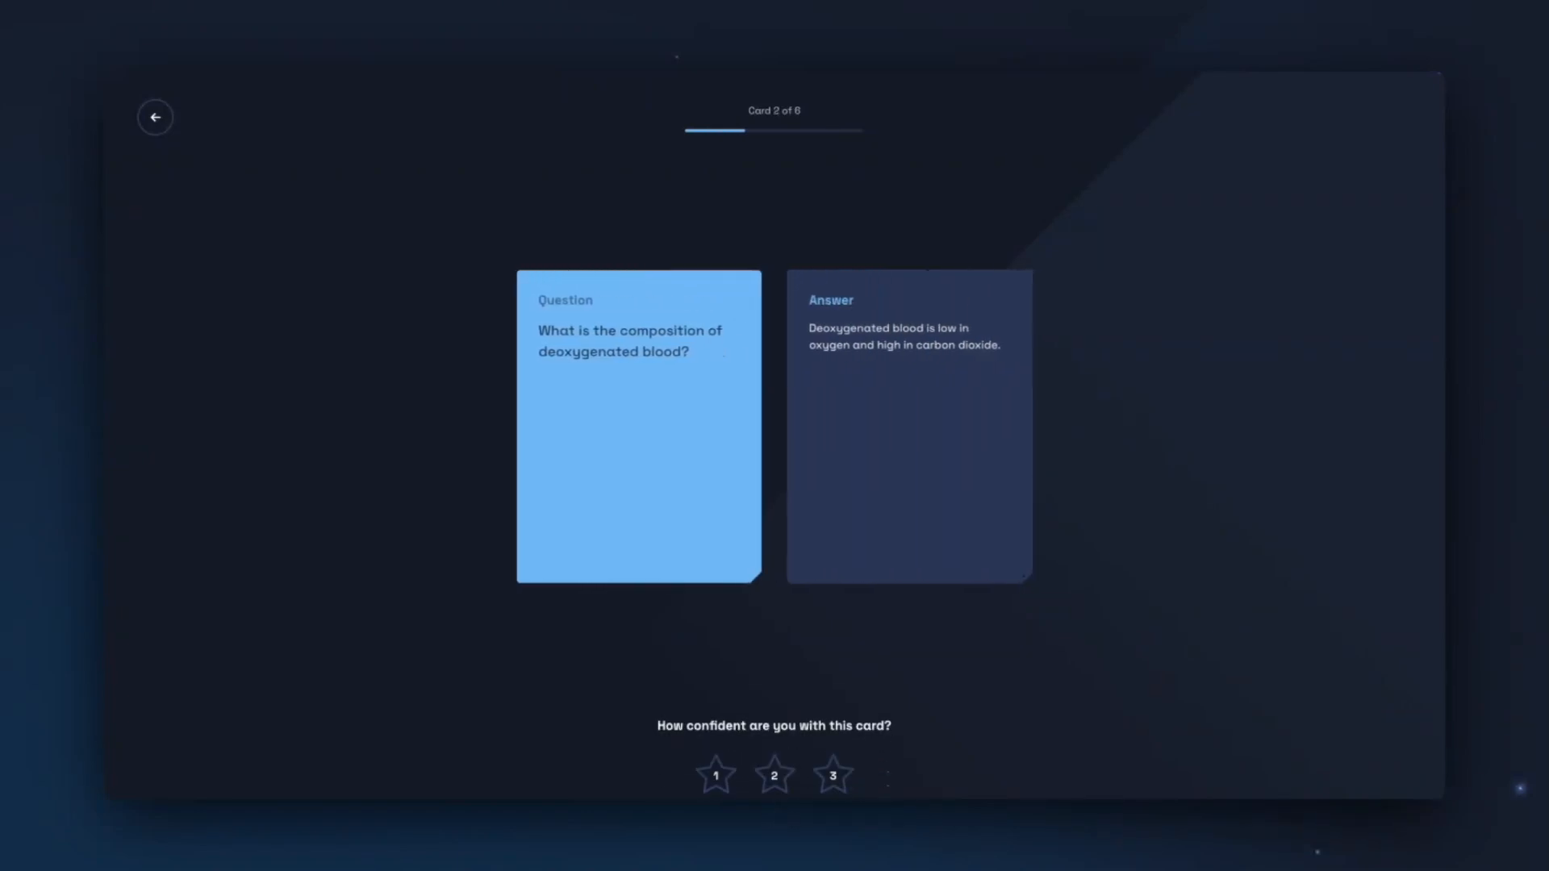
pyautogui.click(831, 788)
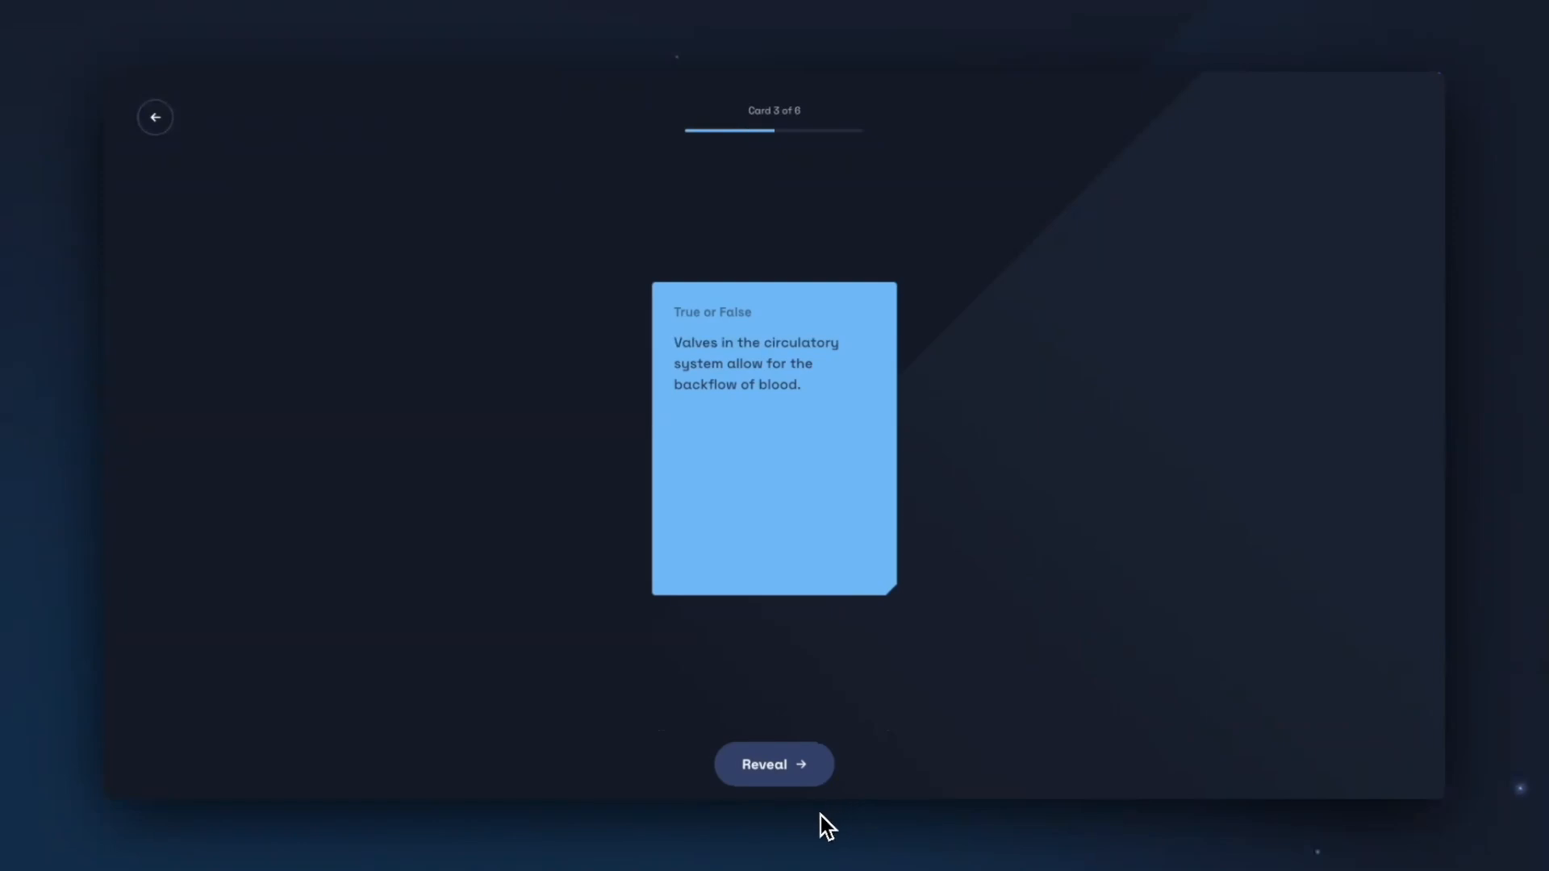
pyautogui.press('space')
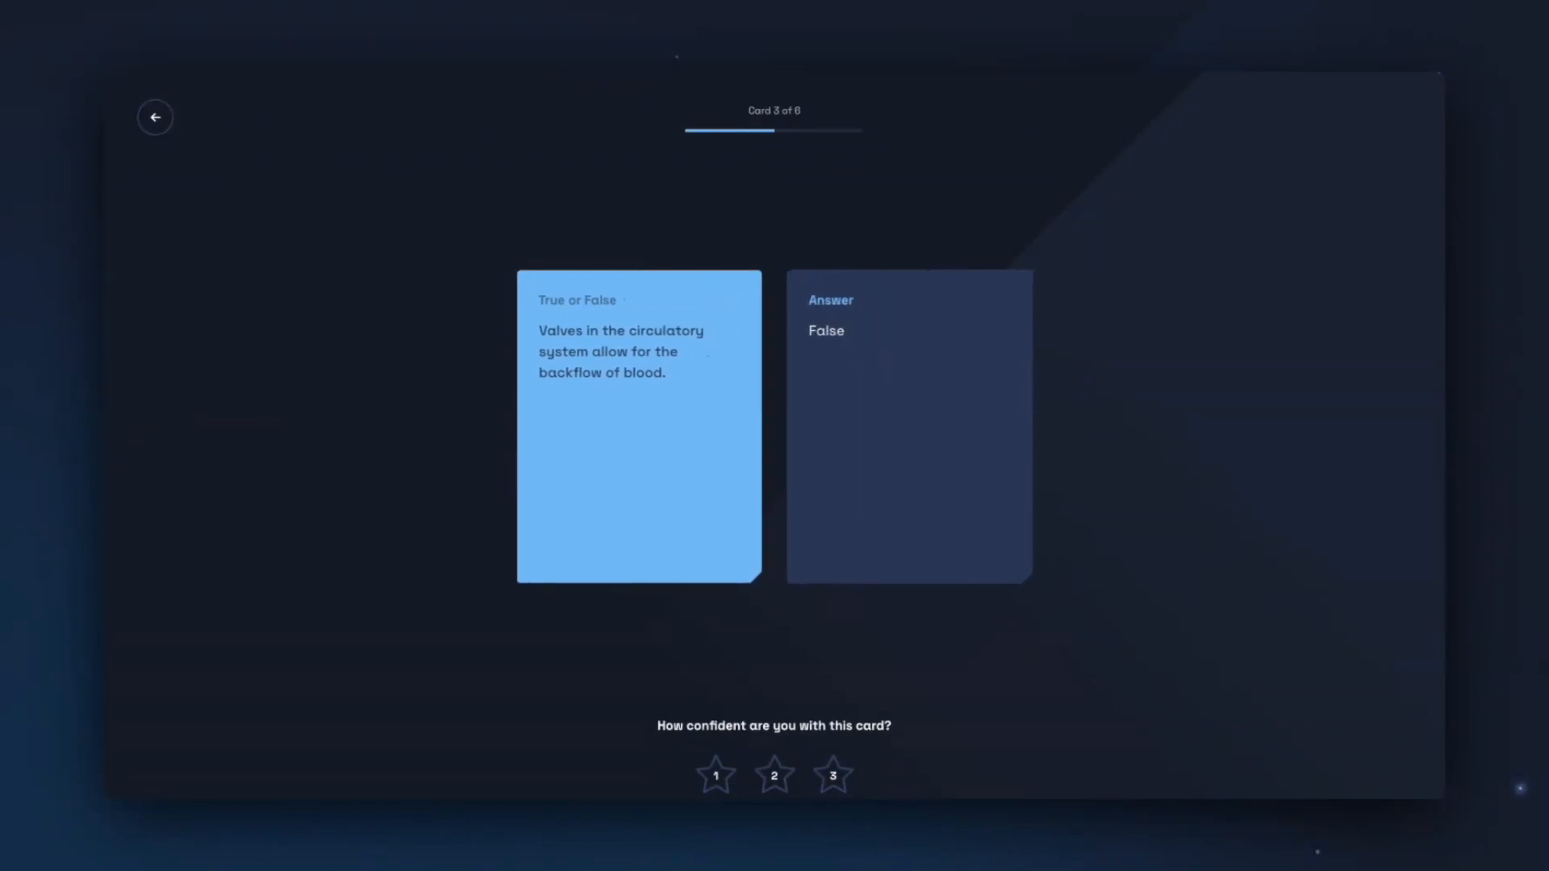
pyautogui.click(726, 789)
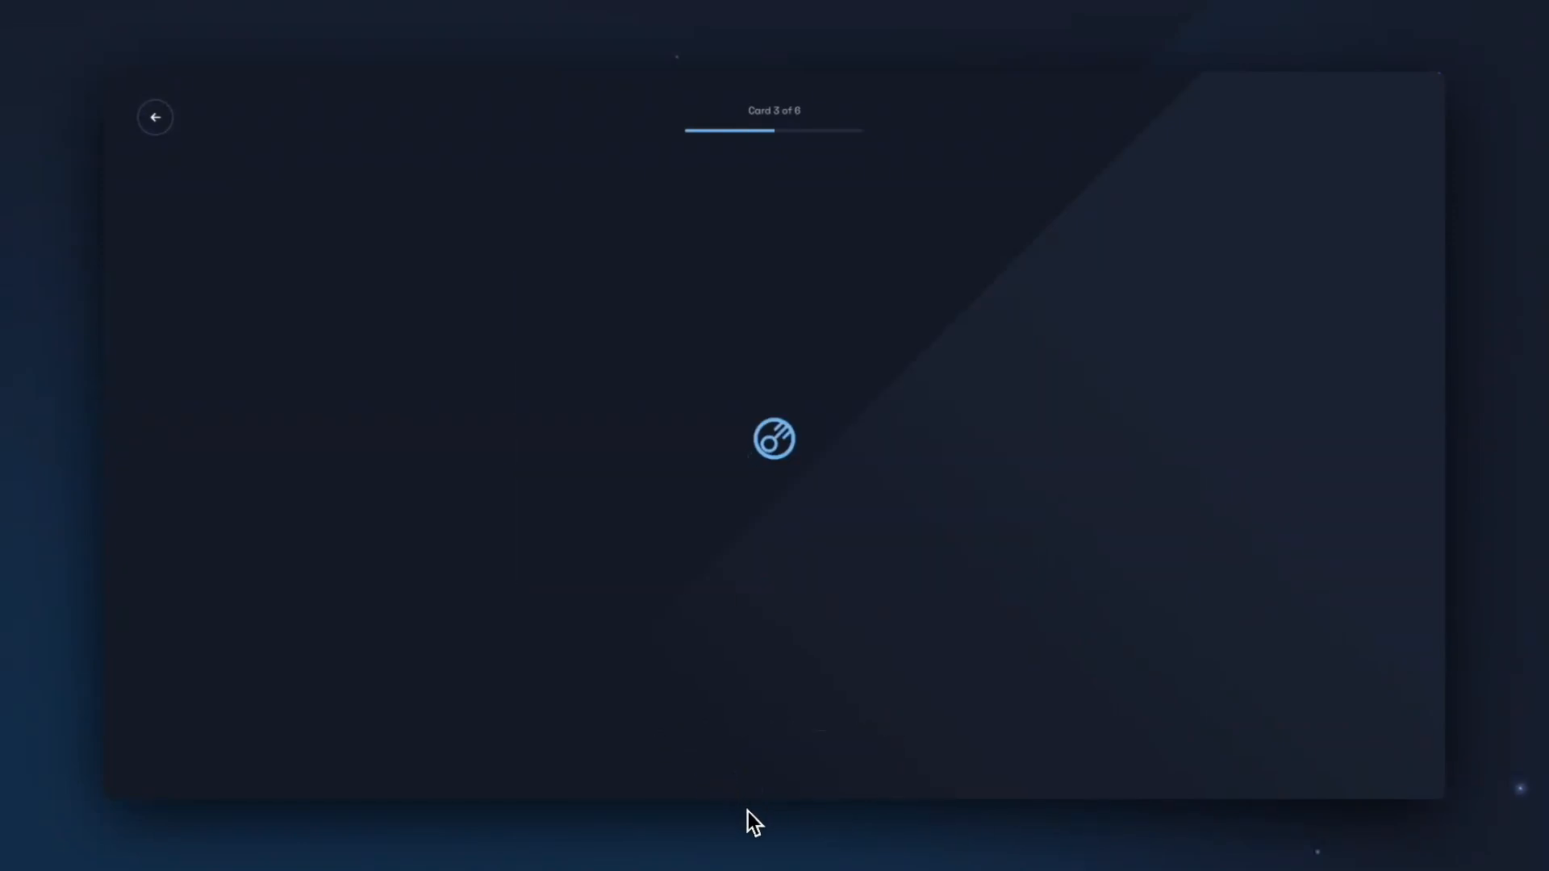
# - Reveal the answers of the last three cards, rate confidence 2, 1 and 2, and finish the review
pyautogui.press('space')
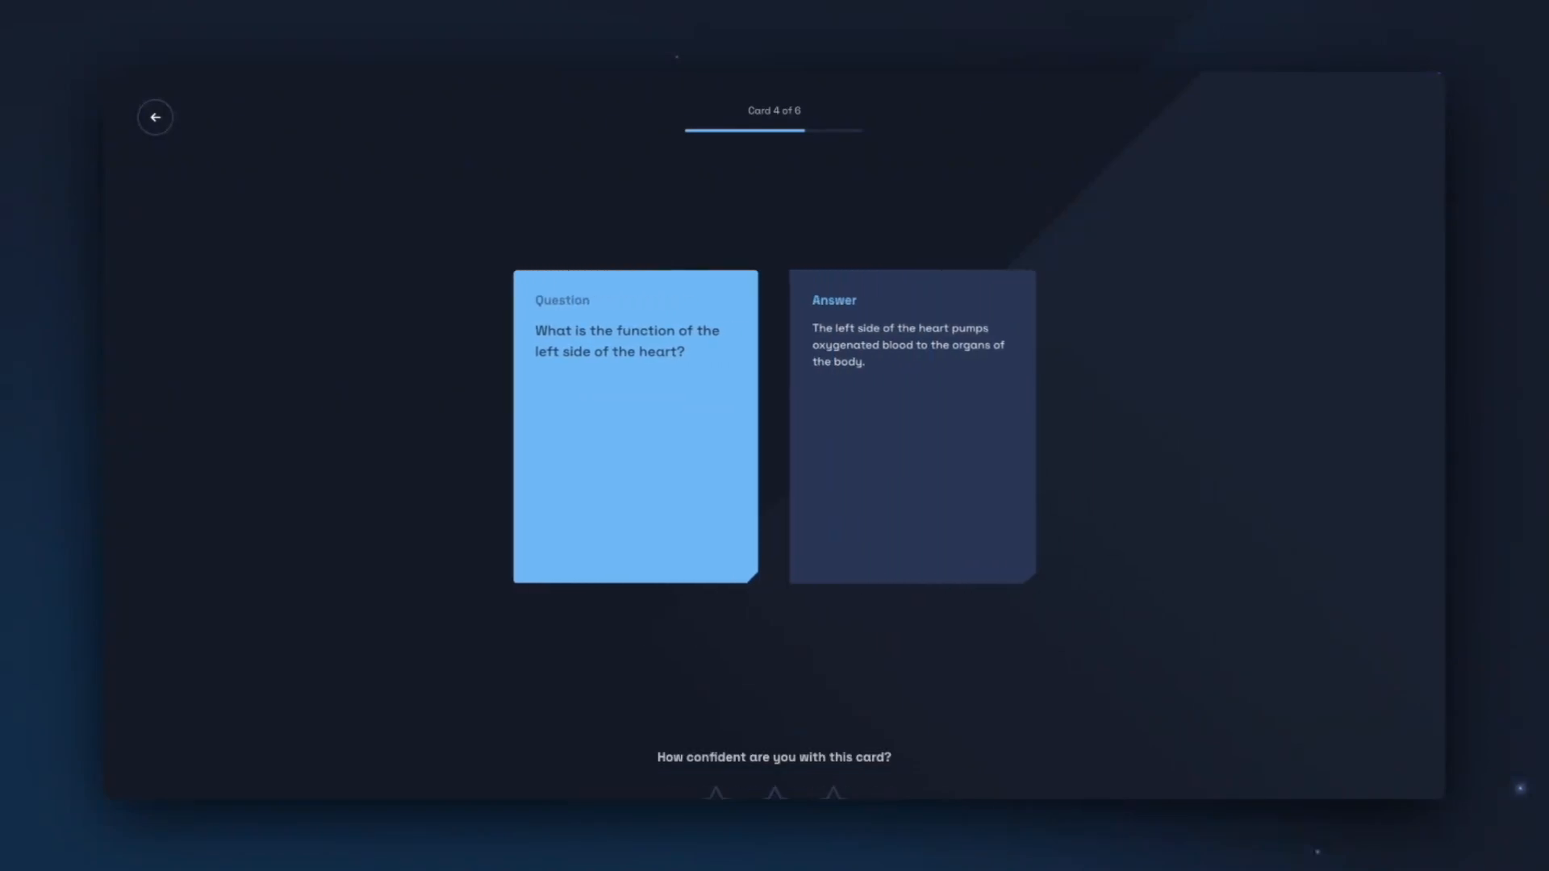
pyautogui.click(774, 792)
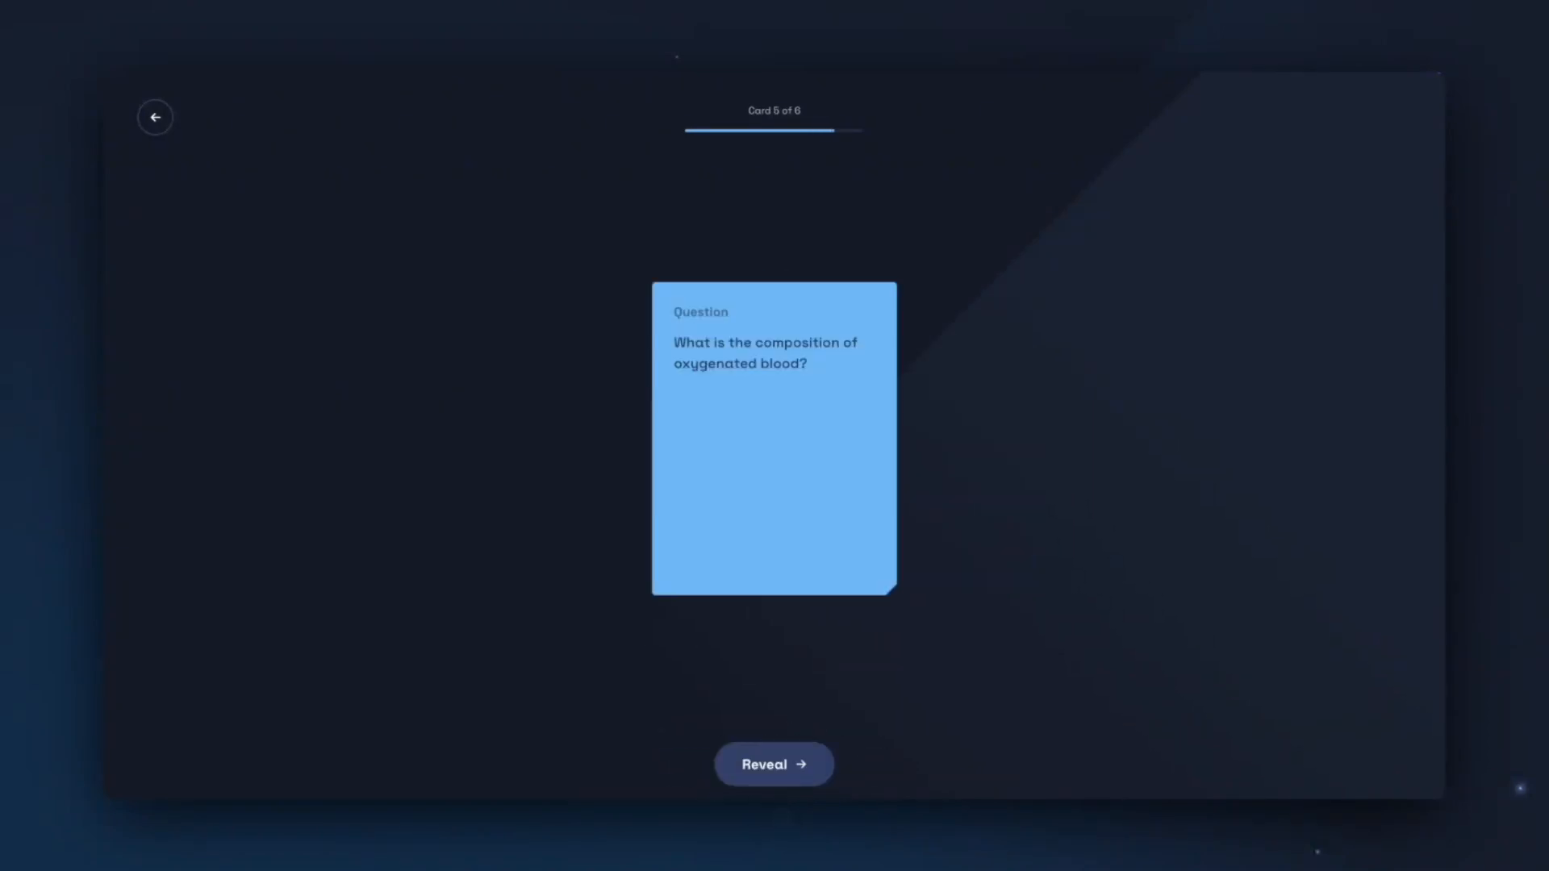
pyautogui.press('space')
pyautogui.click(734, 789)
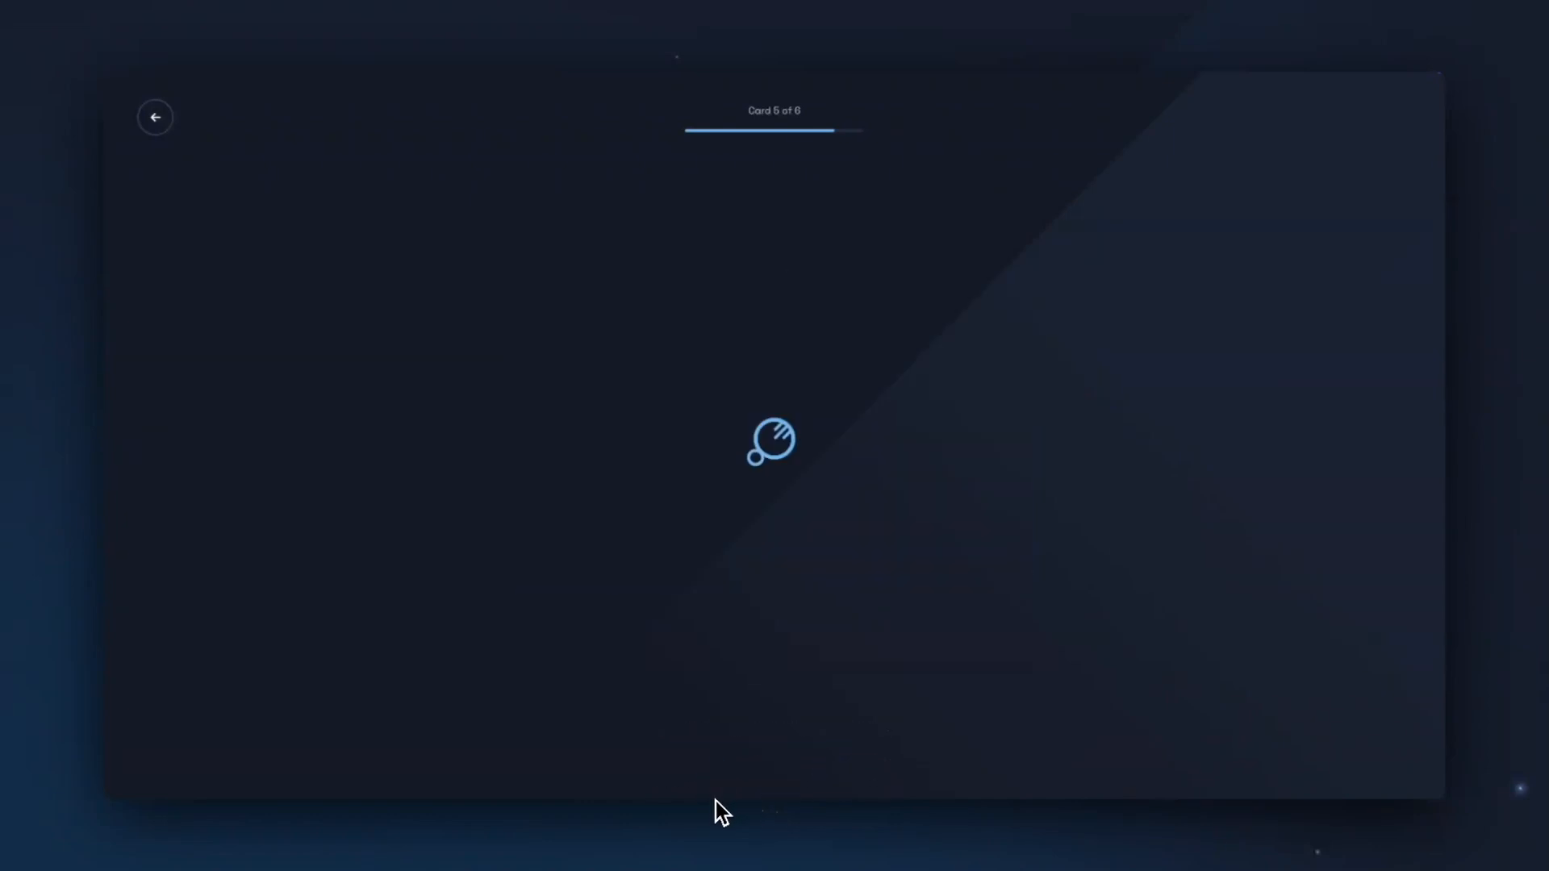
pyautogui.press('space')
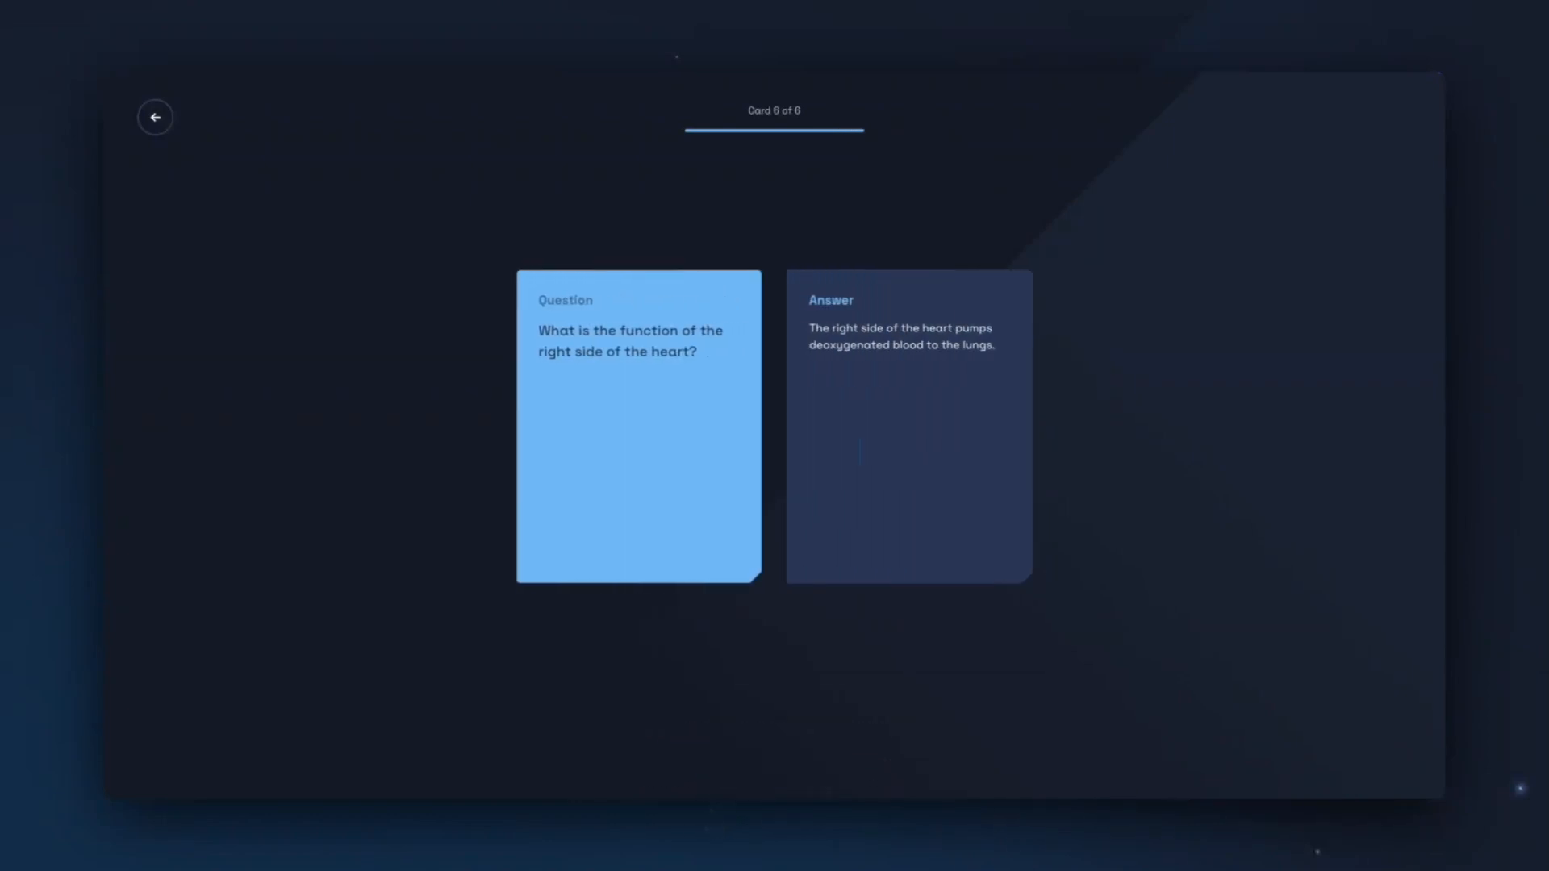
pyautogui.click(773, 794)
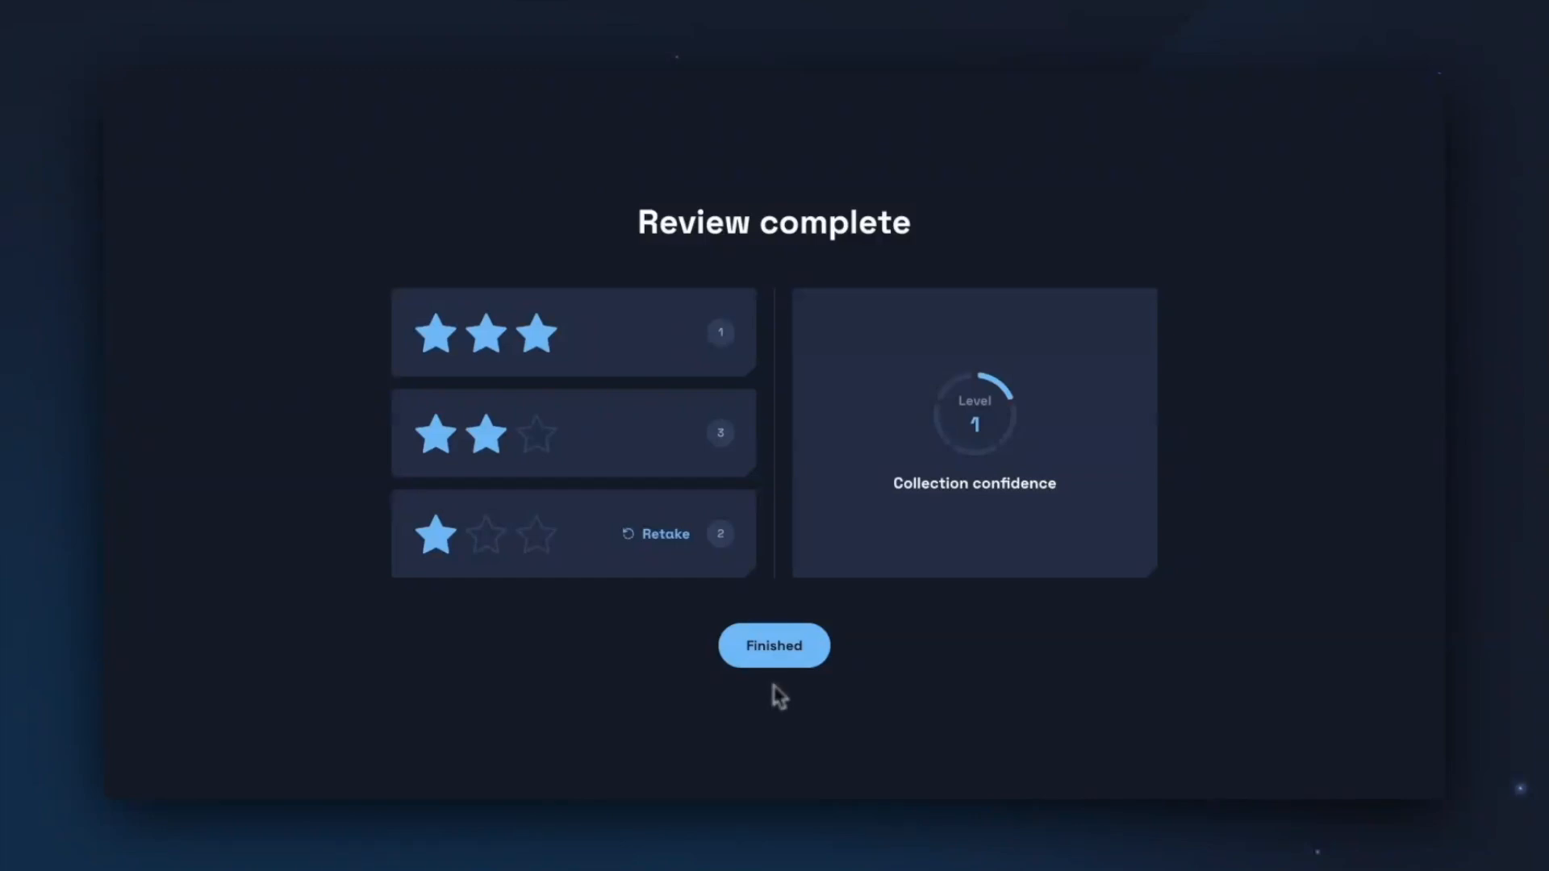
pyautogui.click(776, 644)
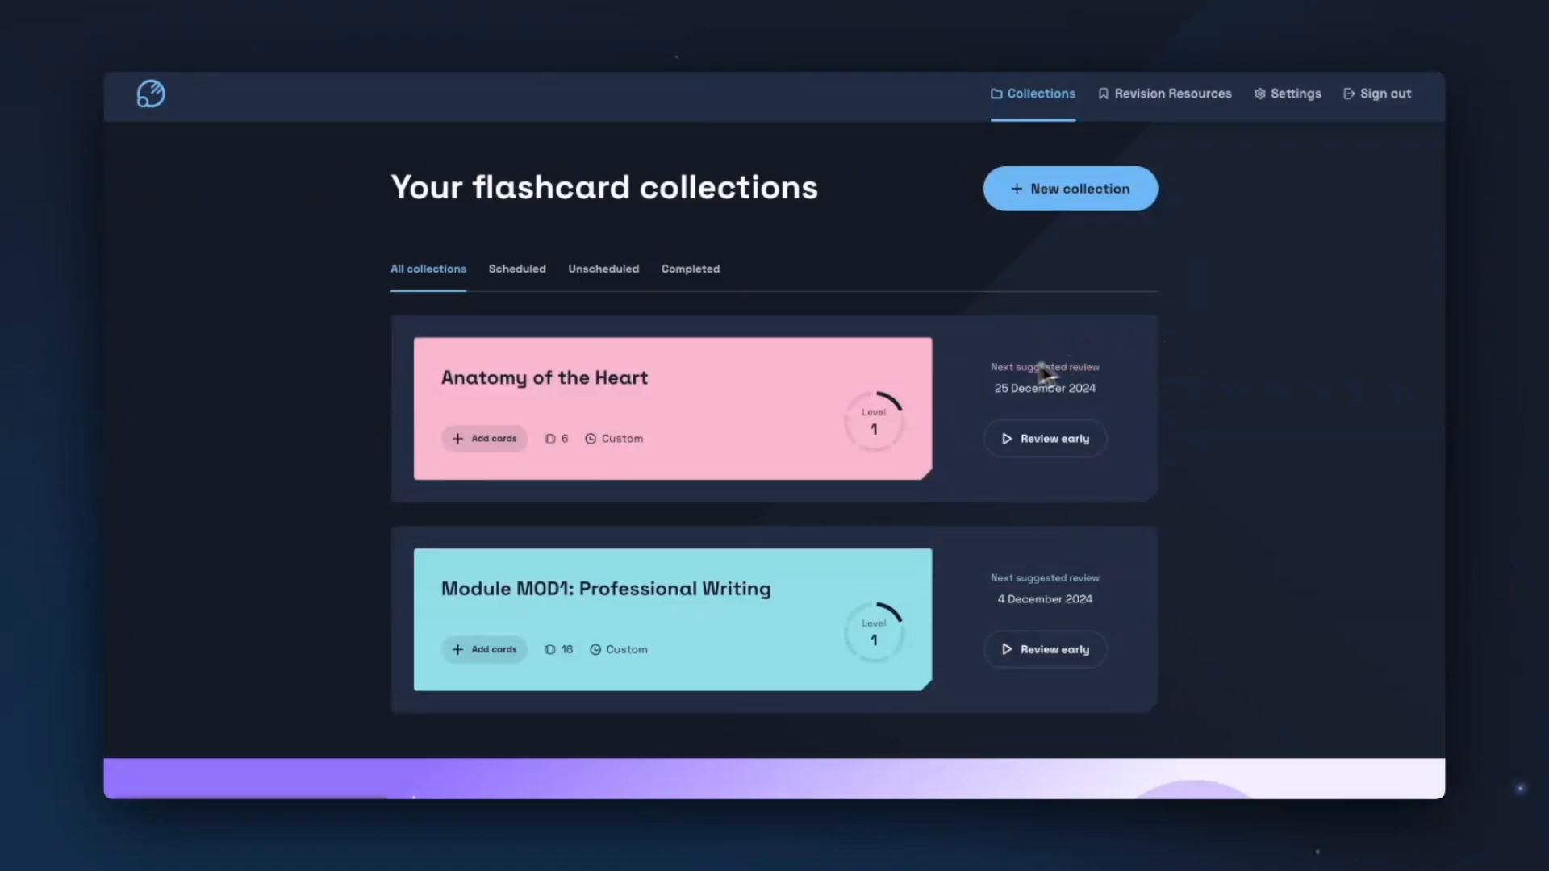
# - Open the Anatomy of the Heart collection and check the confidence level of the card "How many ventricles does the heart have?"
pyautogui.click(784, 402)
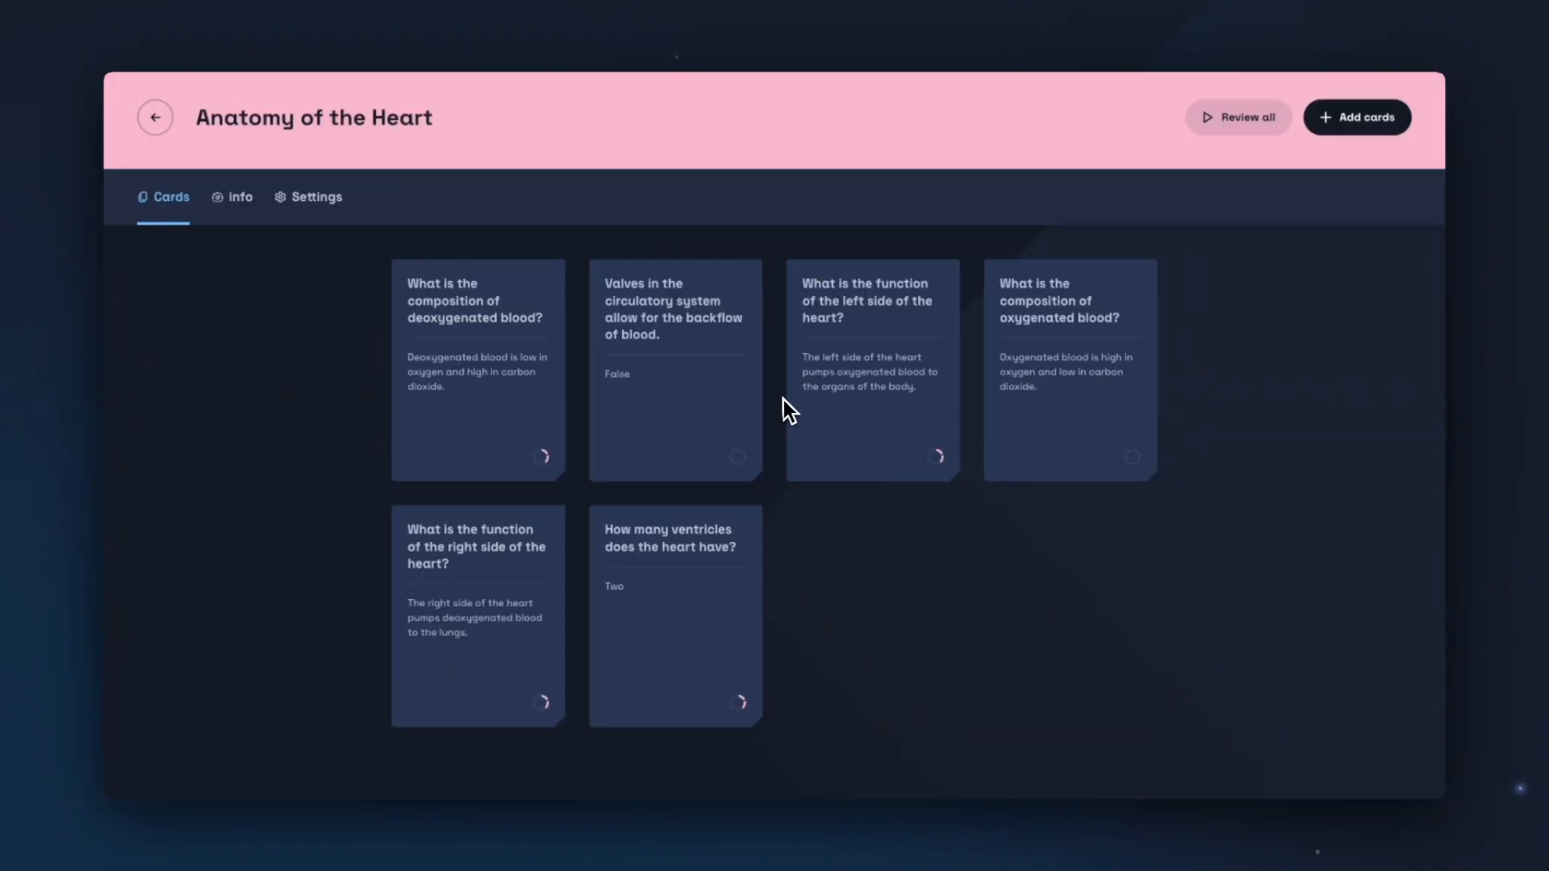
pyautogui.click(706, 686)
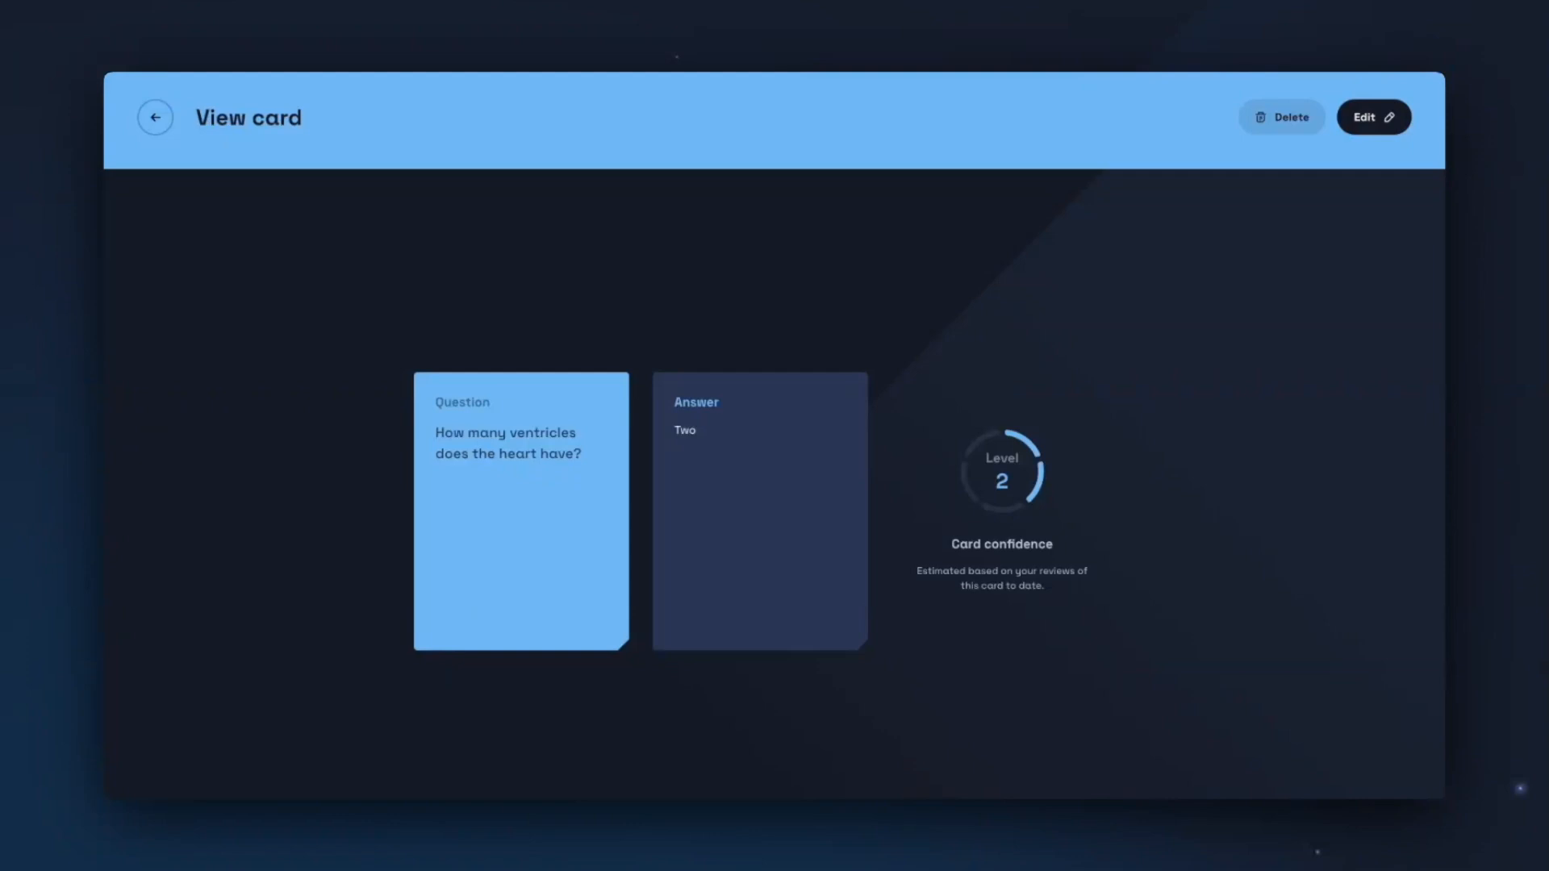
pyautogui.click(155, 121)
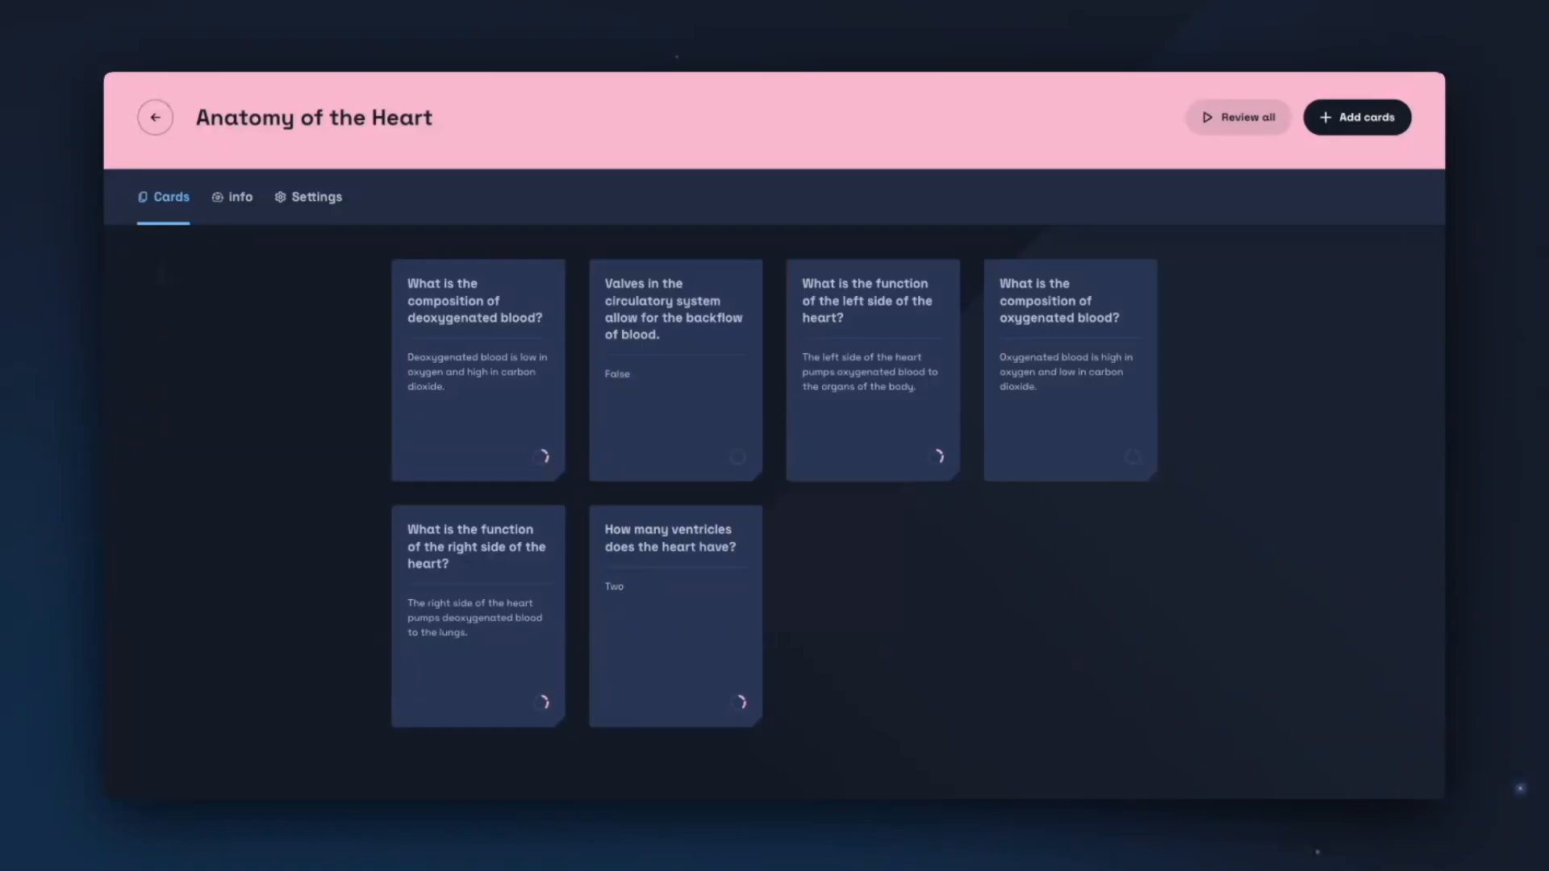
# - Examine the collection's confidence and scheduling information and its settings, and return to the list of collections
pyautogui.click(236, 197)
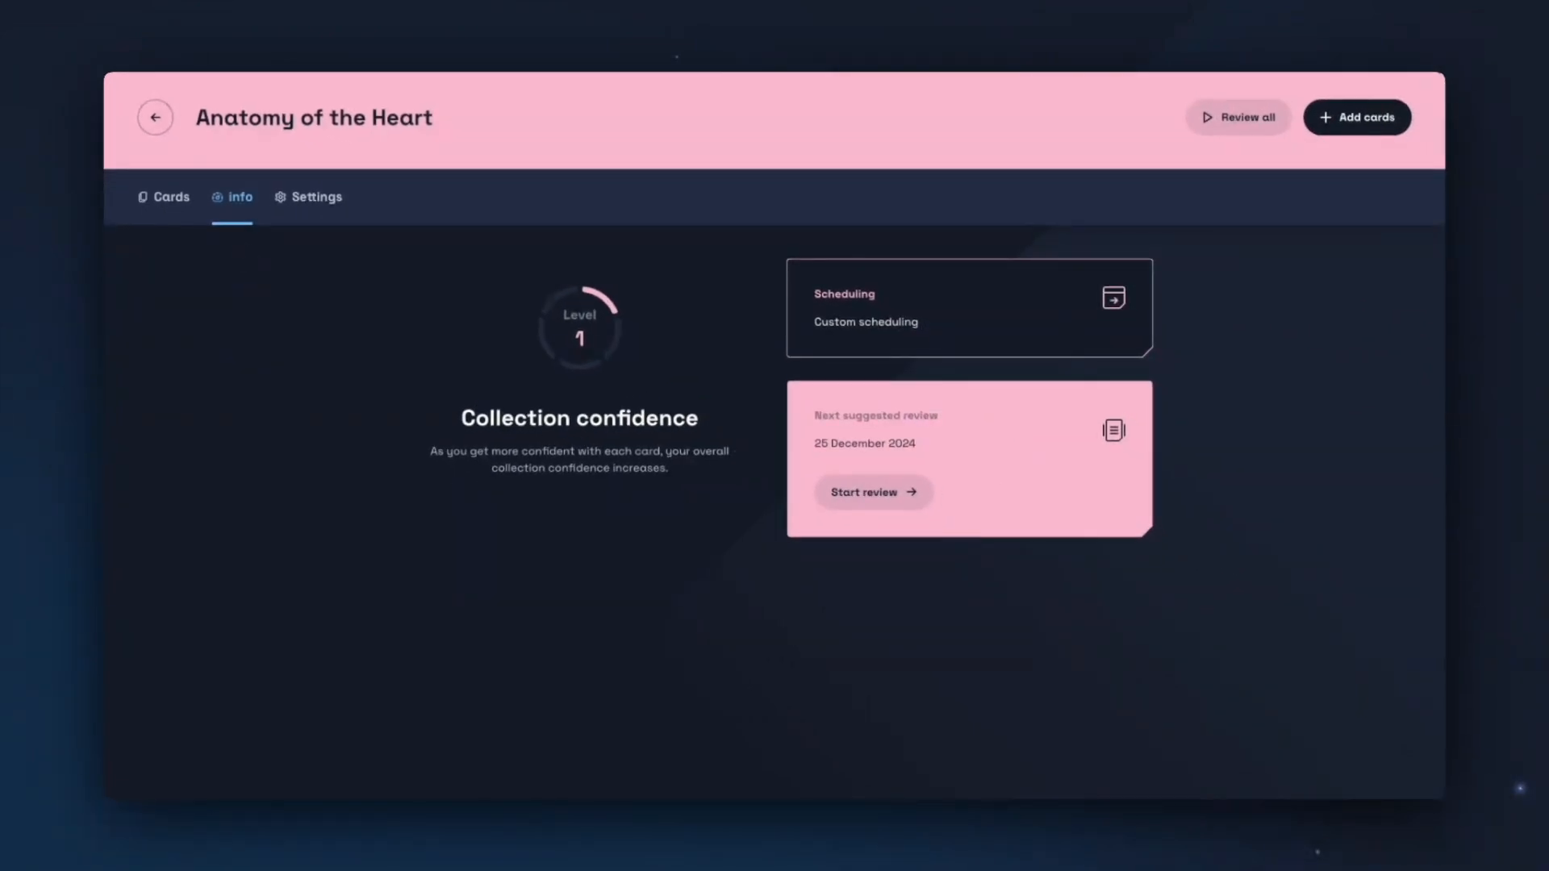
pyautogui.click(315, 208)
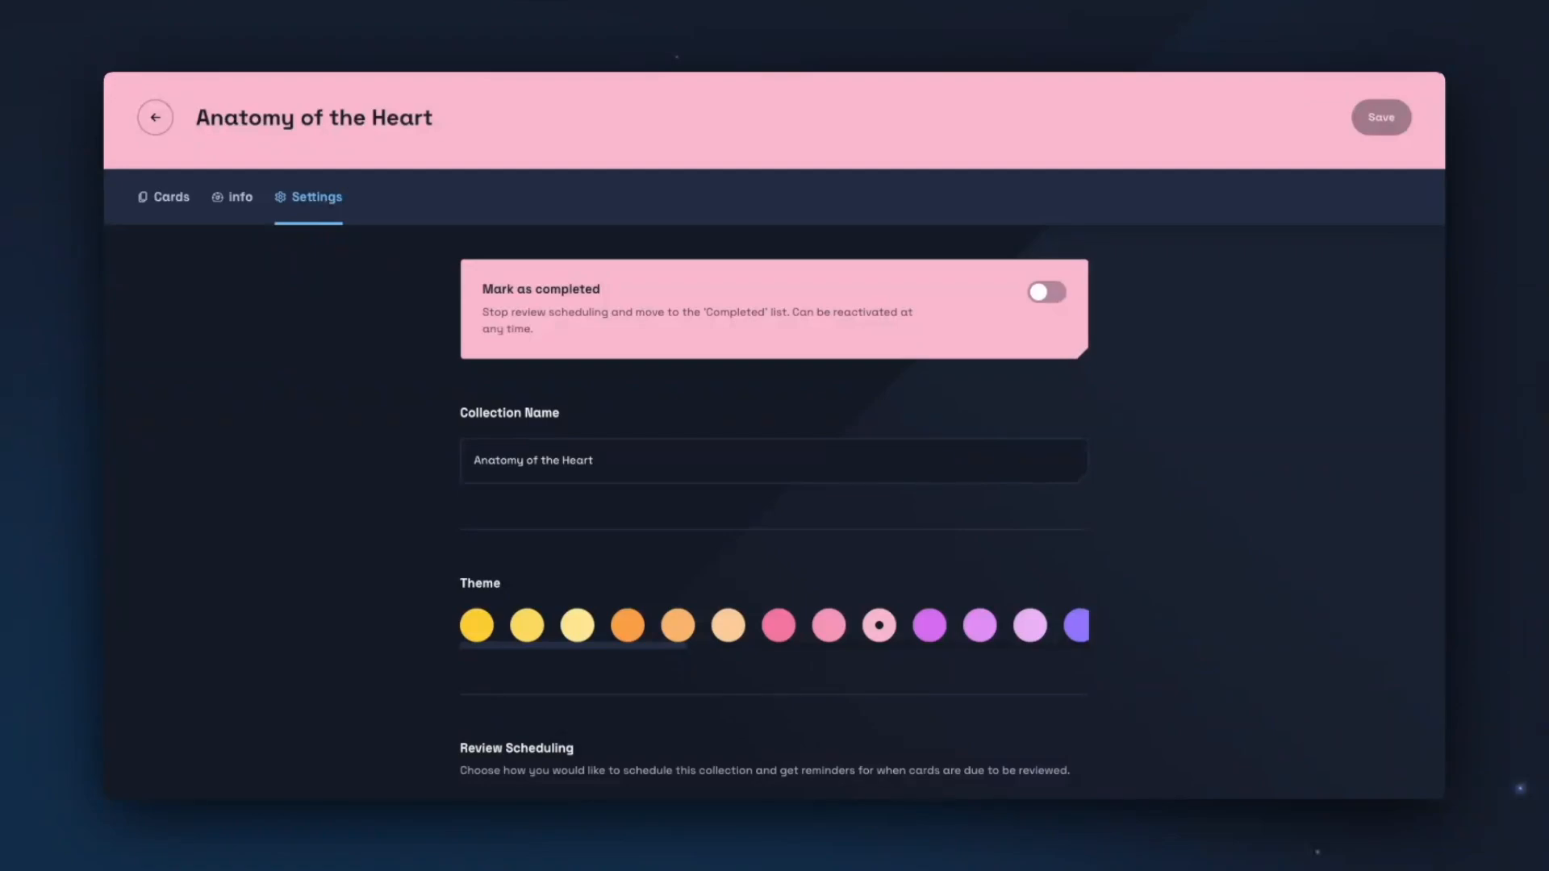
pyautogui.click(161, 126)
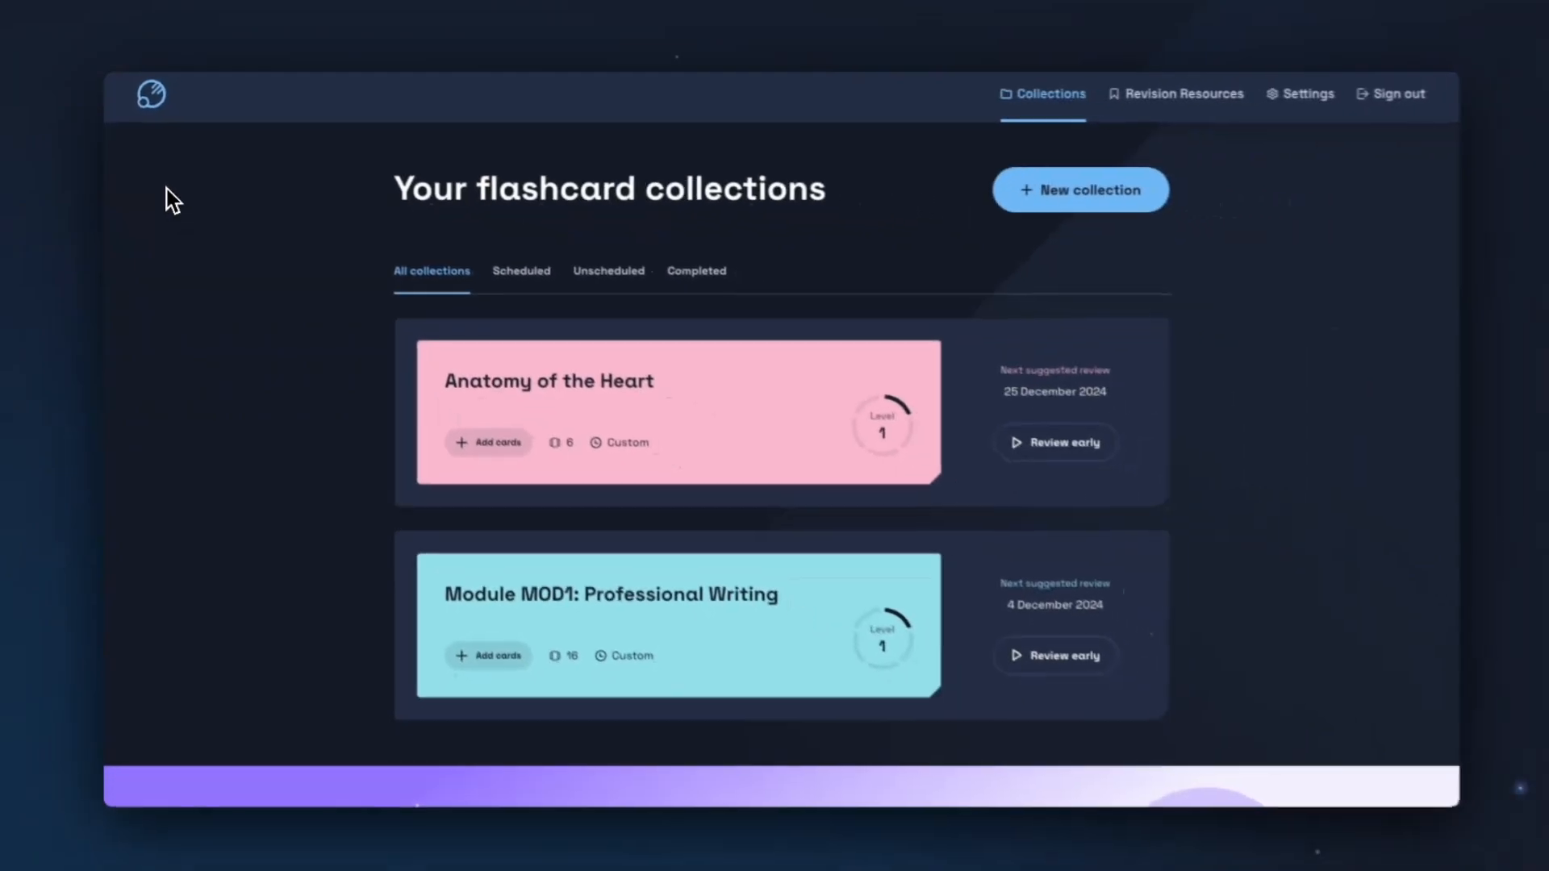
# - Open the revision resources and look at the topic search and the accessibility options, closing each again
pyautogui.click(1179, 113)
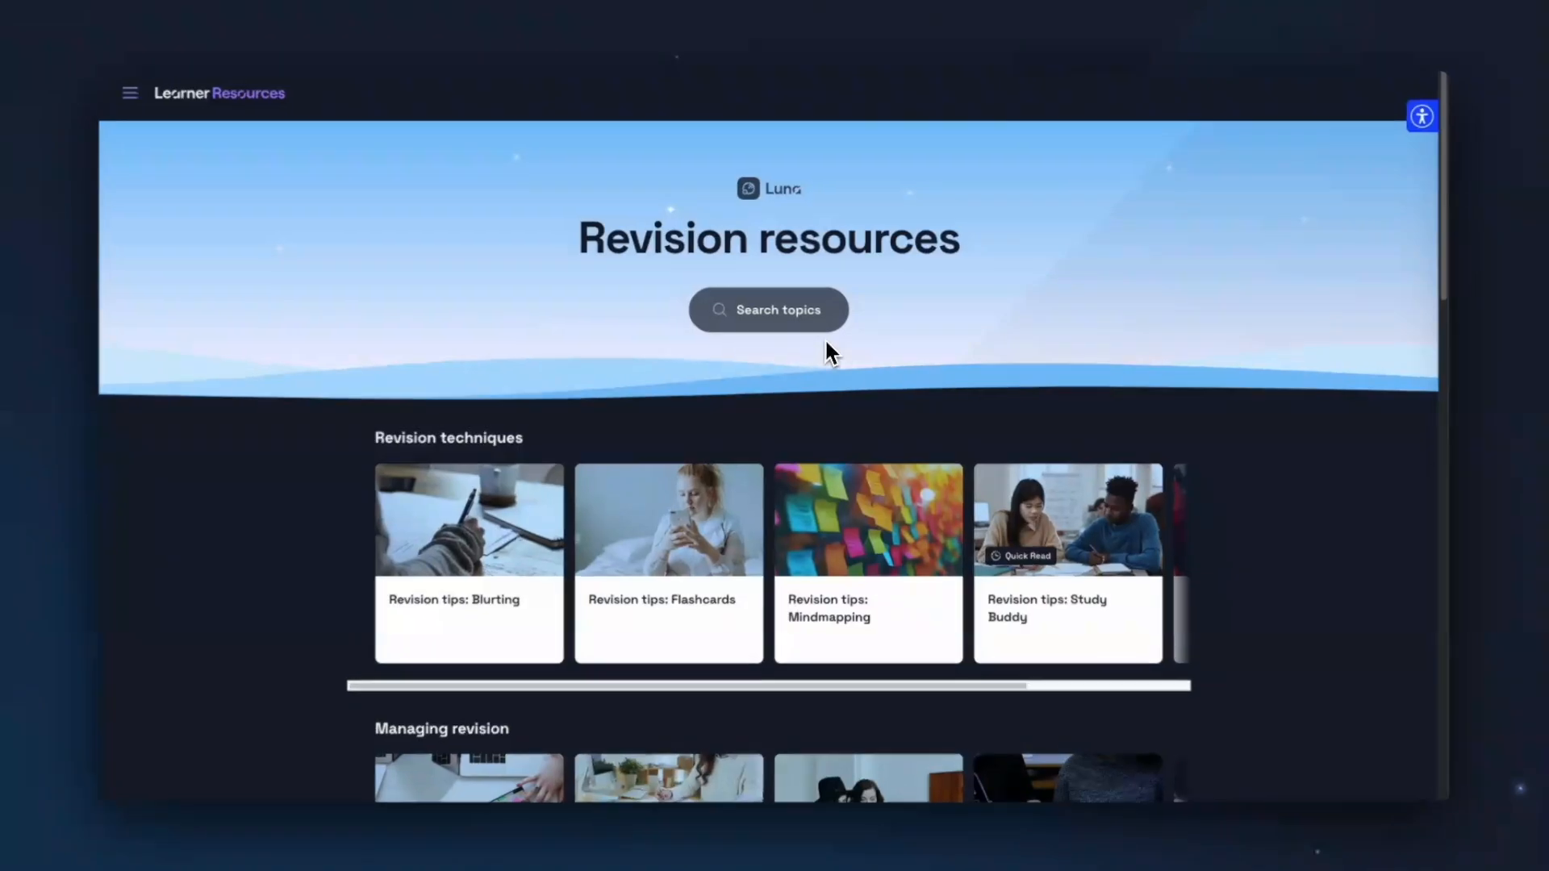
pyautogui.click(821, 318)
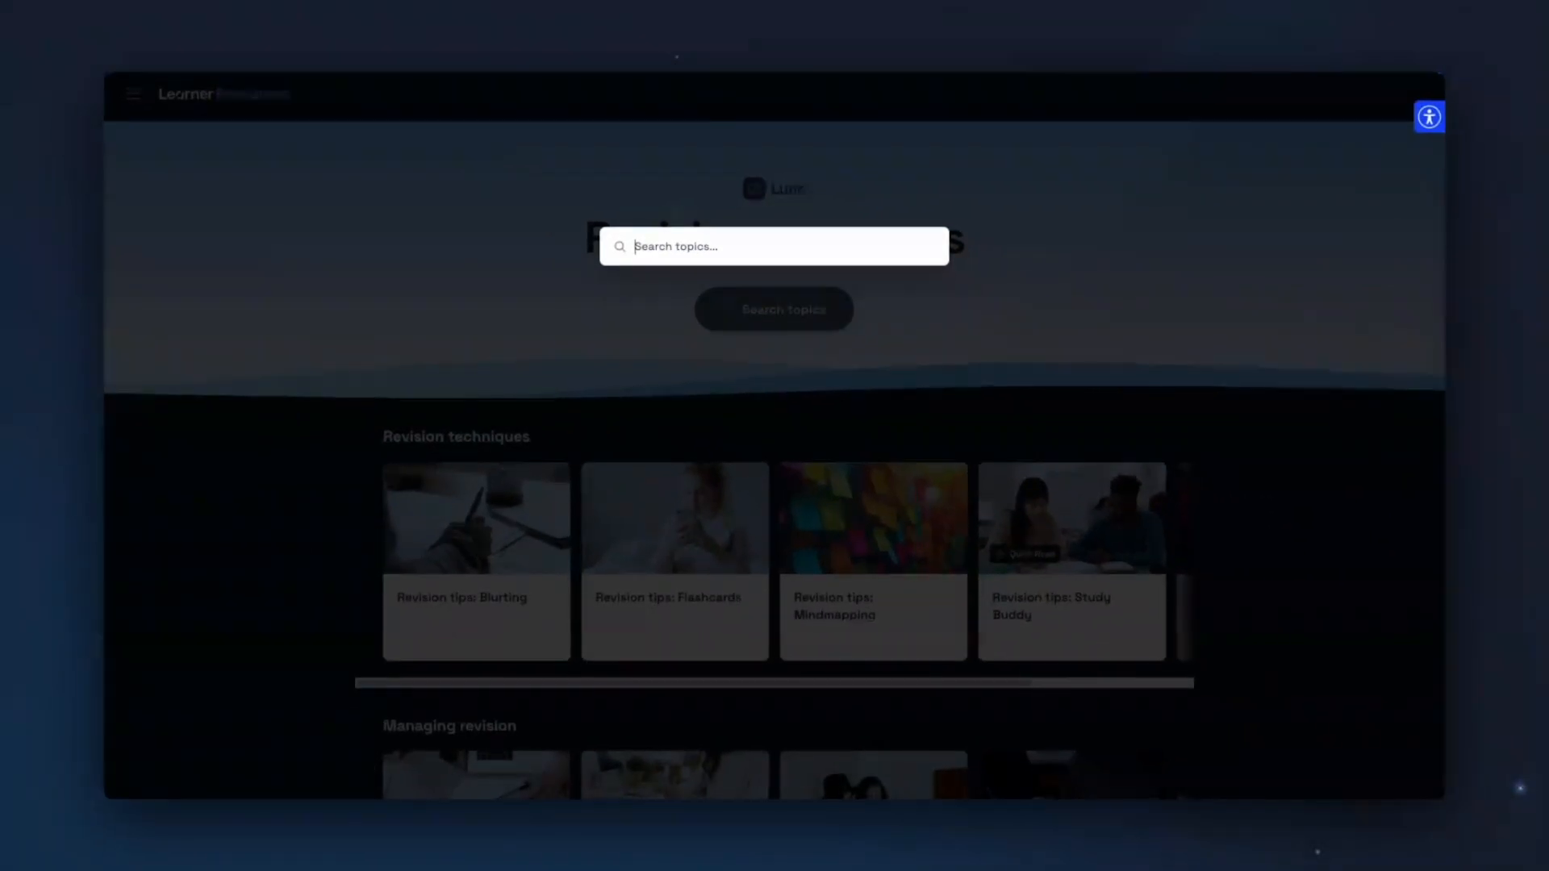
pyautogui.press('Escape')
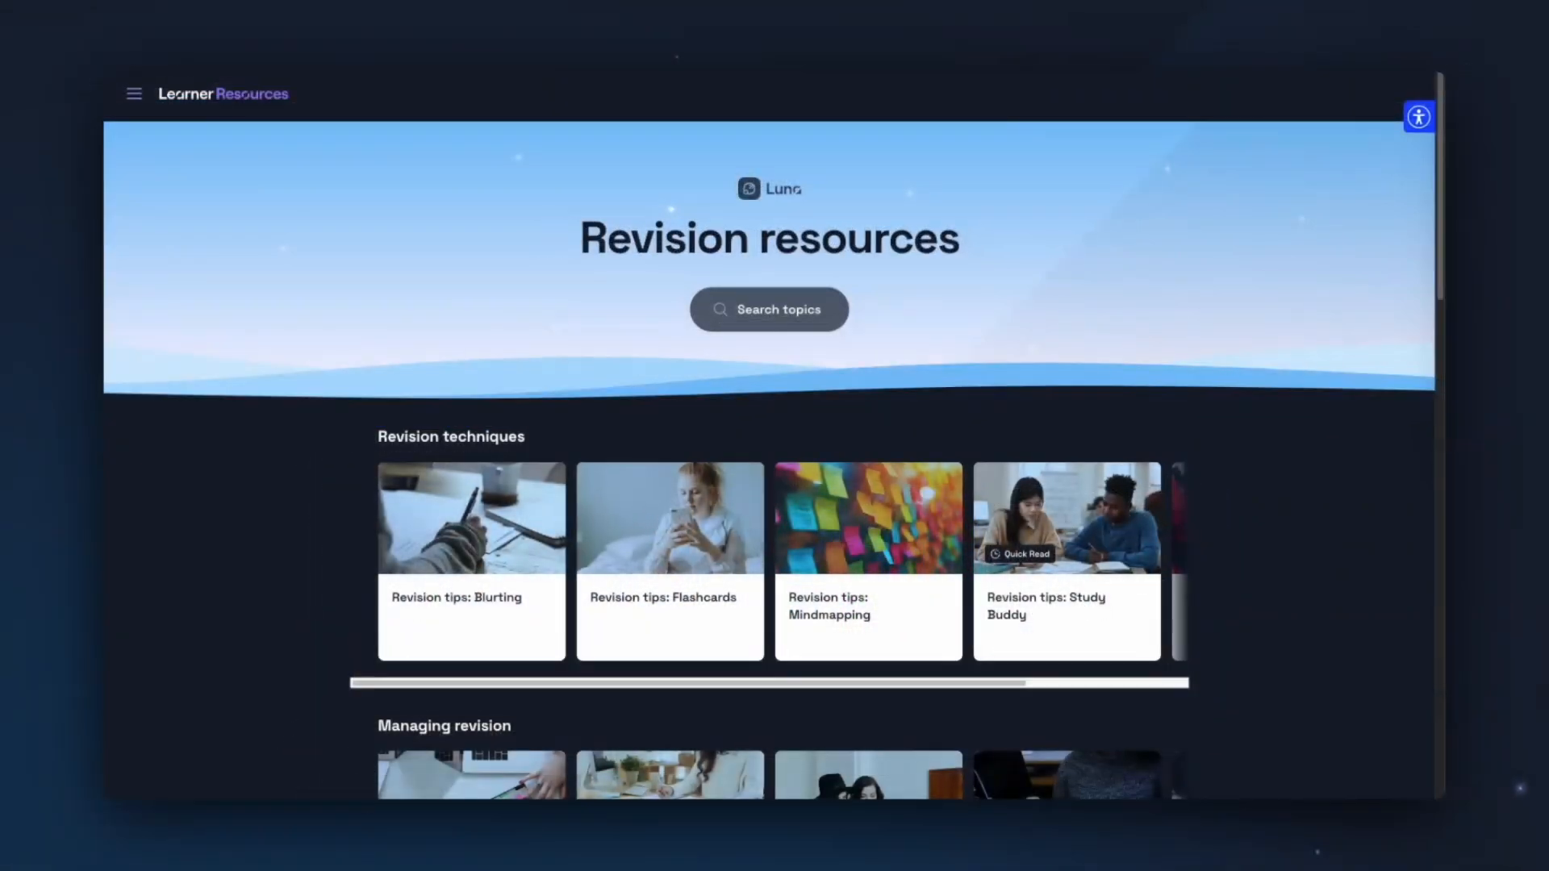
pyautogui.click(1419, 117)
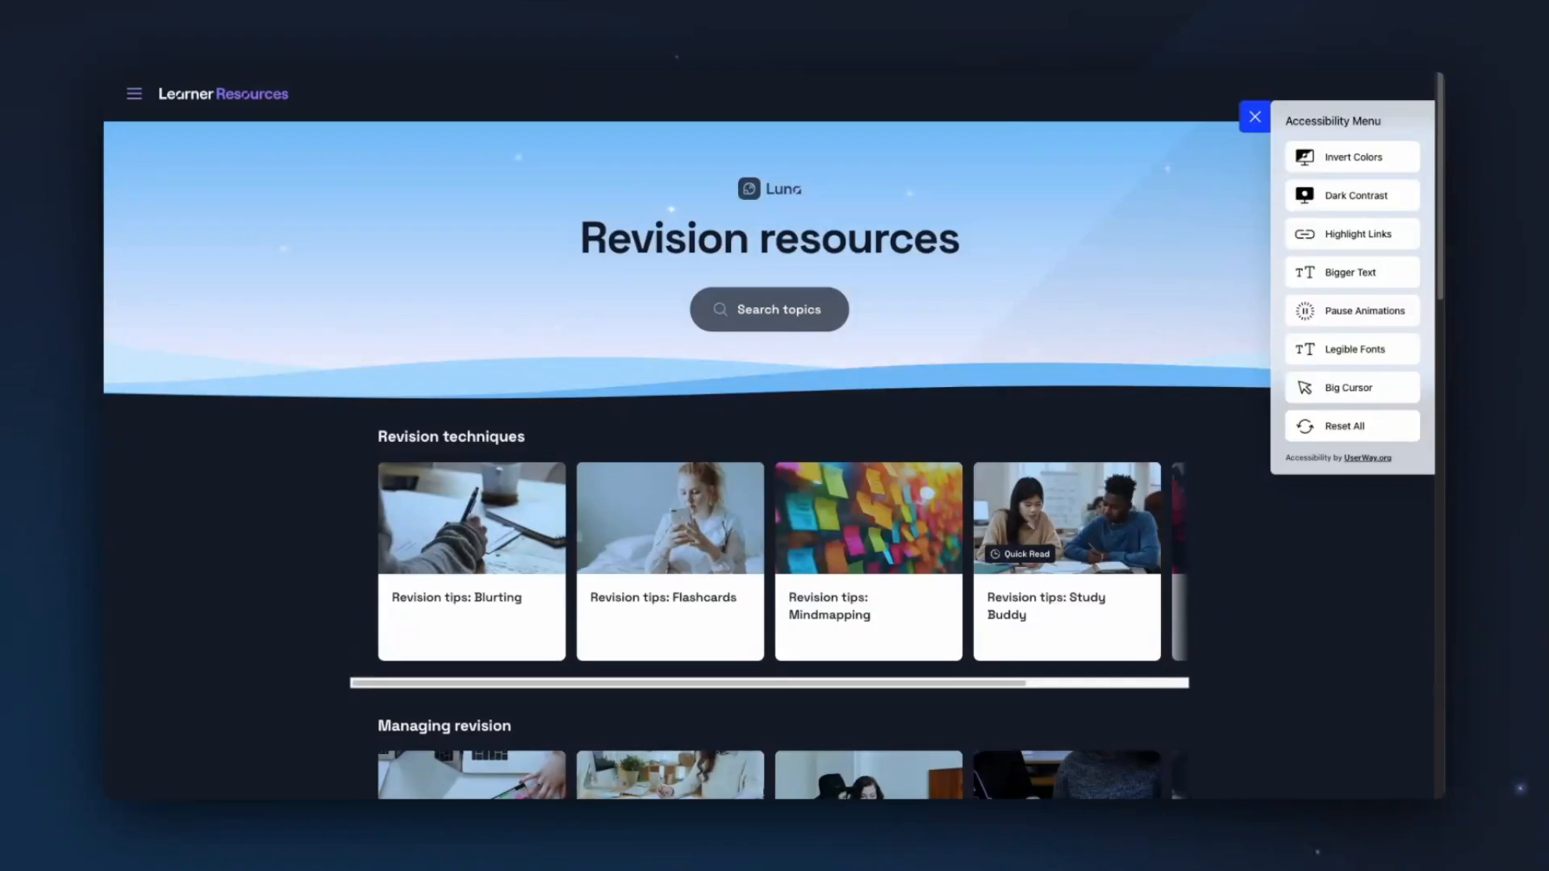
pyautogui.click(1256, 127)
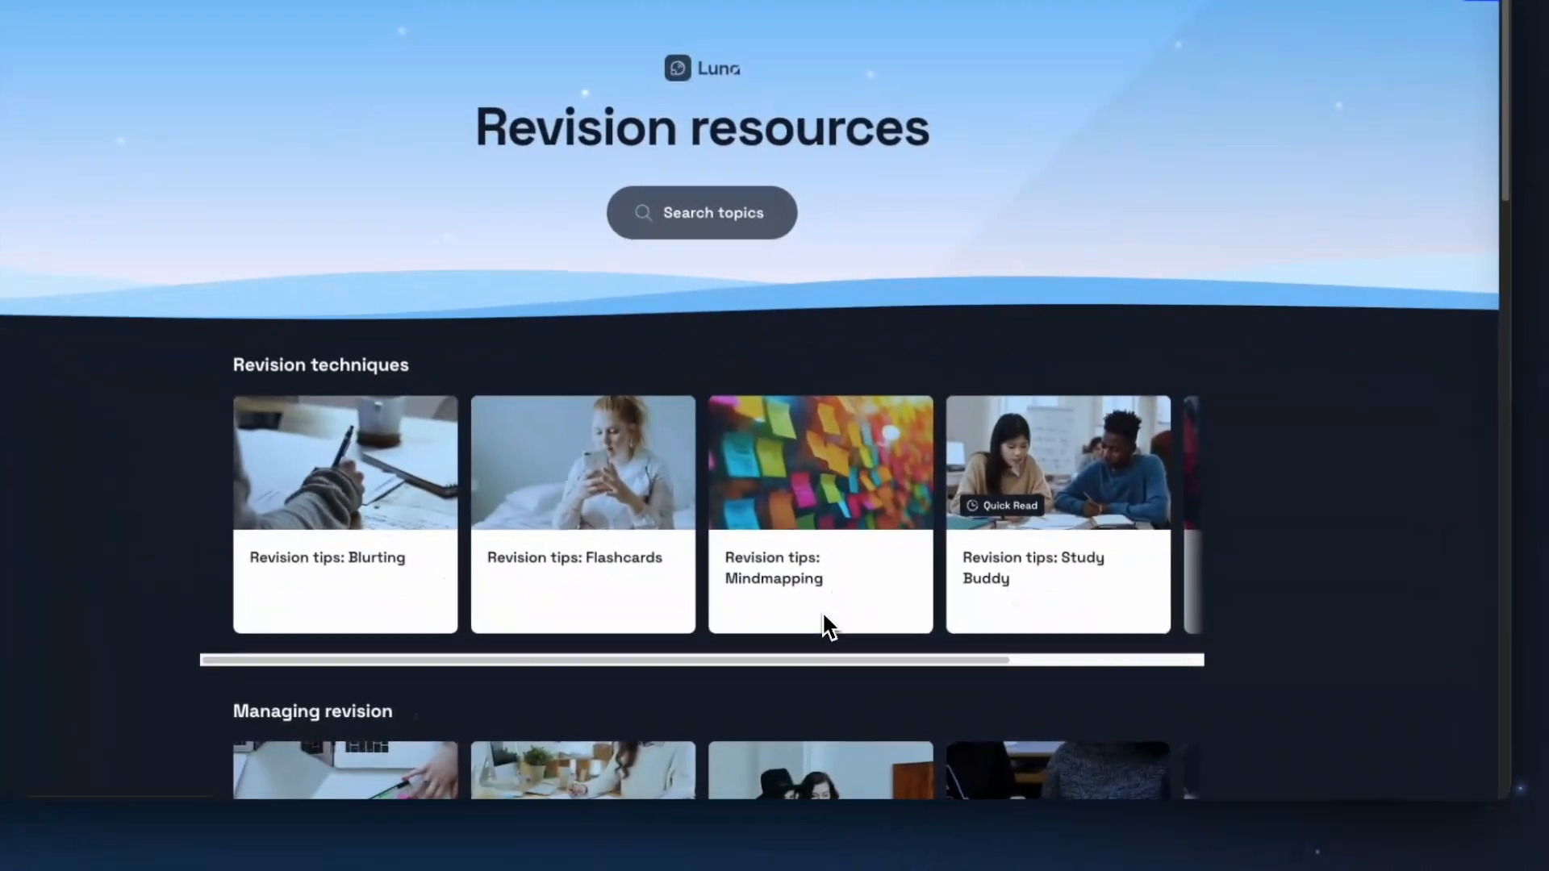
# - Open the article "Revision tips: Mindmapping" and start its audio version
pyautogui.click(870, 654)
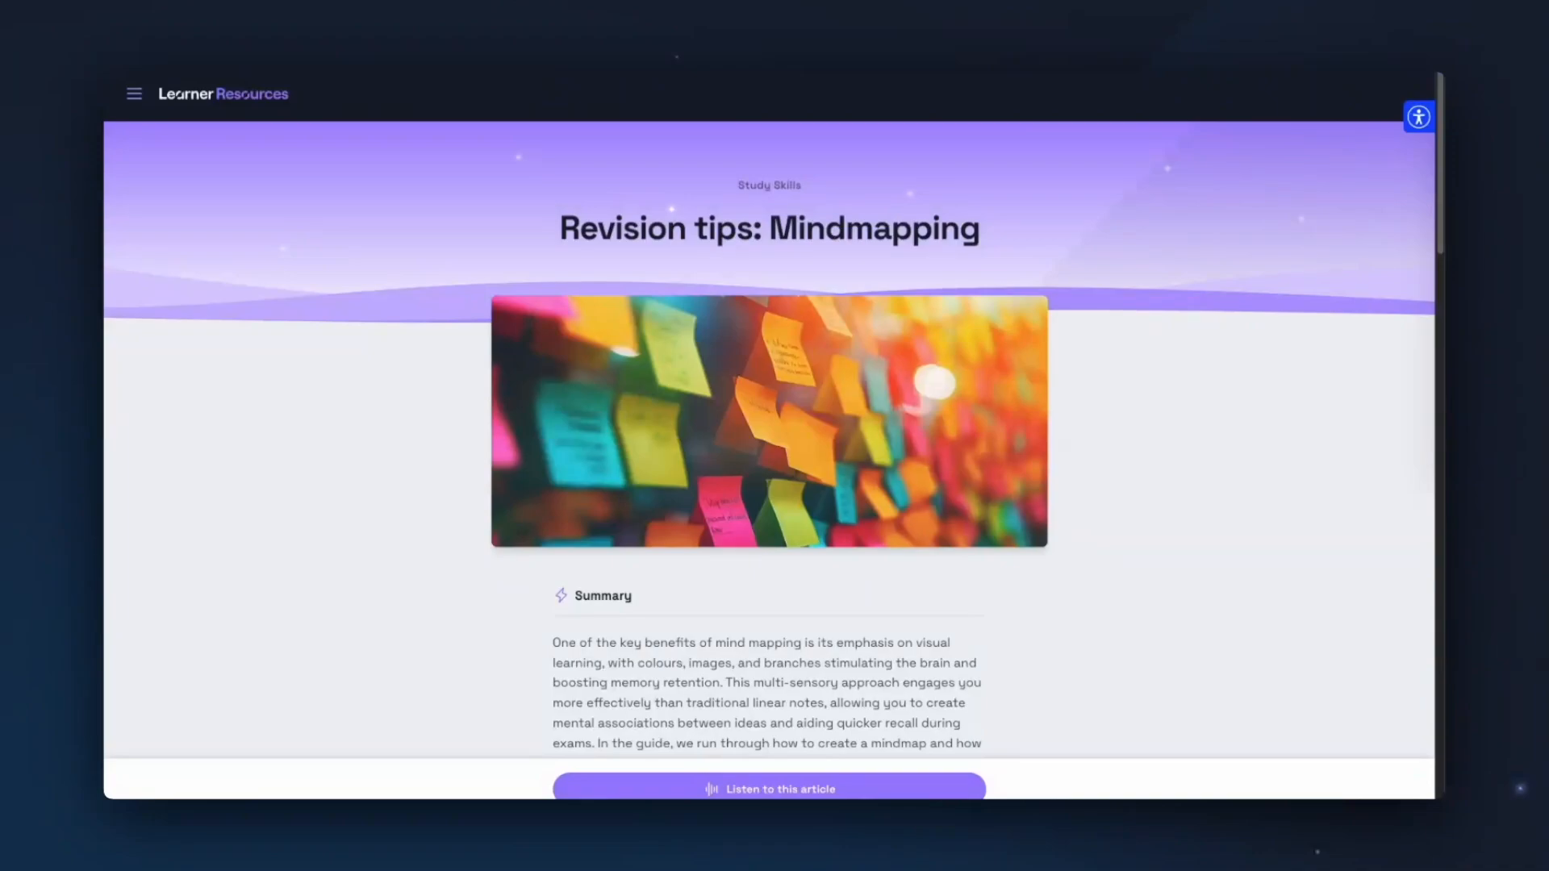
pyautogui.click(775, 789)
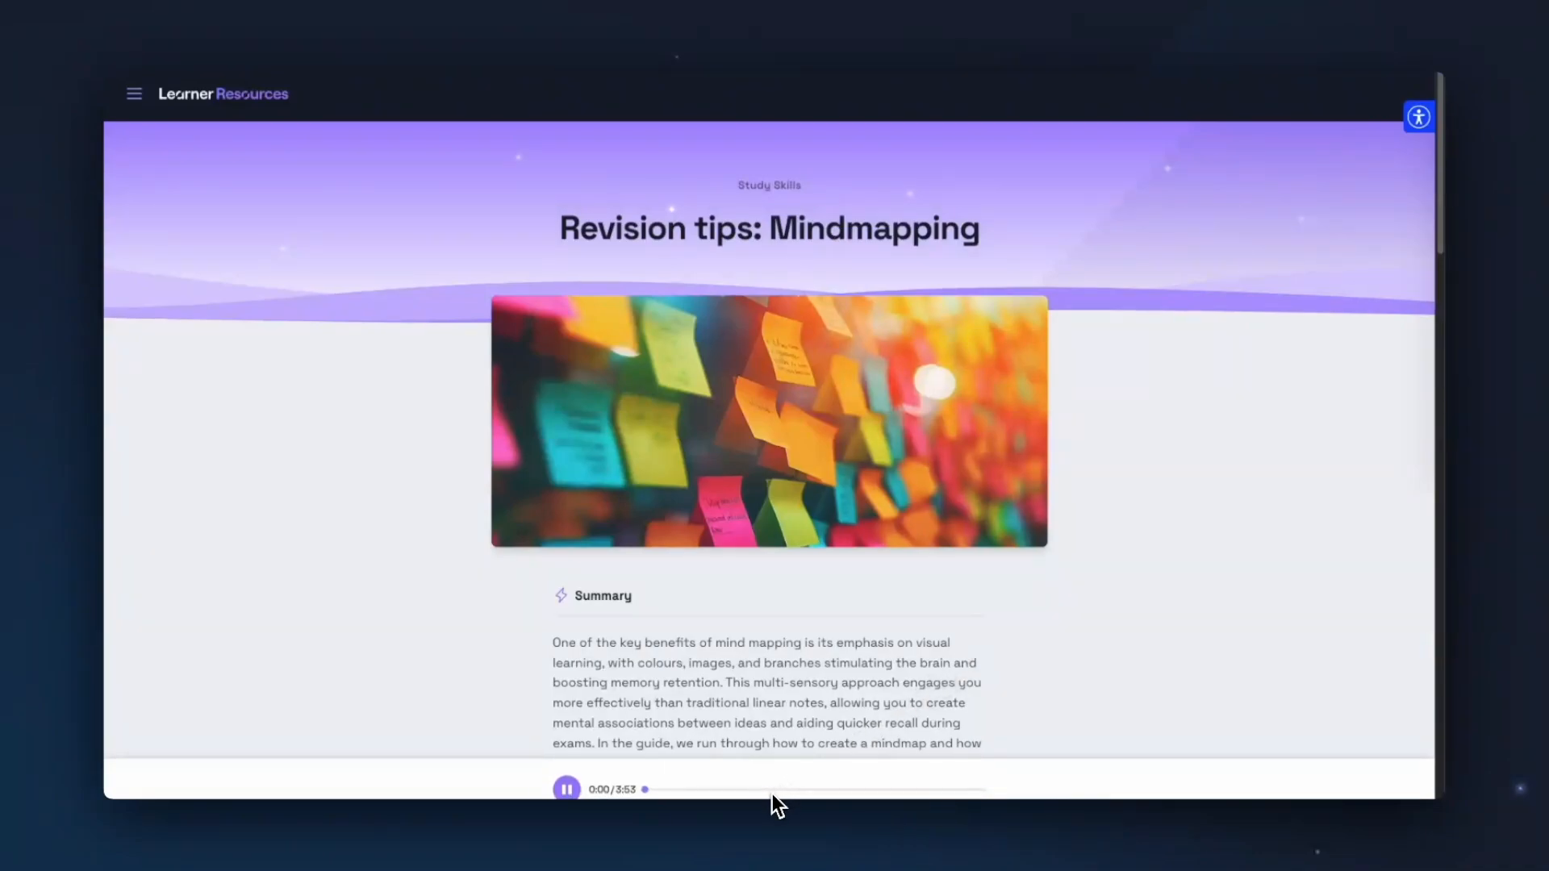